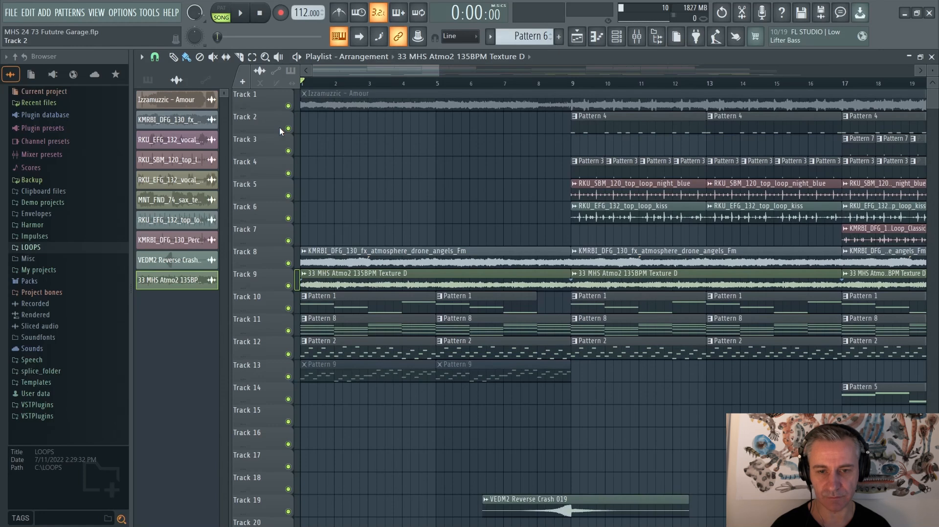
Step: Show the whole arrangement in the playlist and play the song from the start to its end
scroll(280, 127, "down", 8)
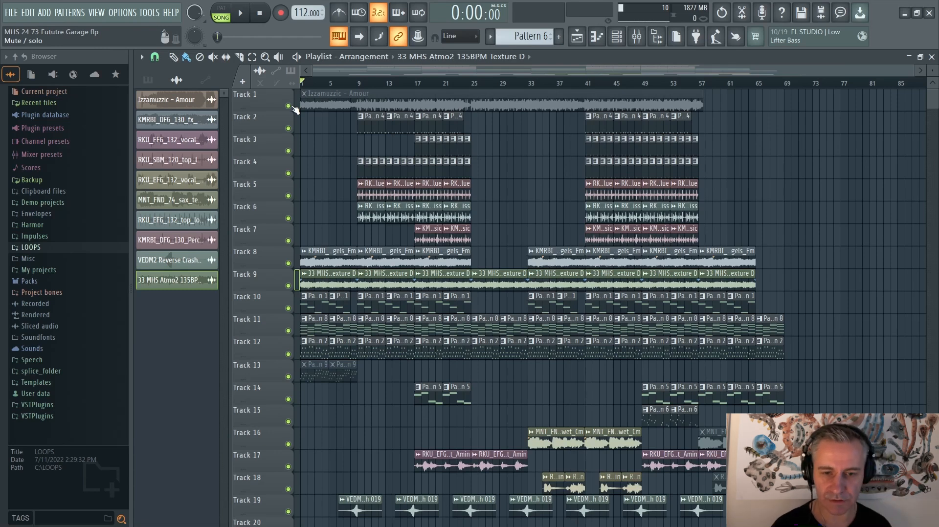
scroll(269, 202, "down", 3)
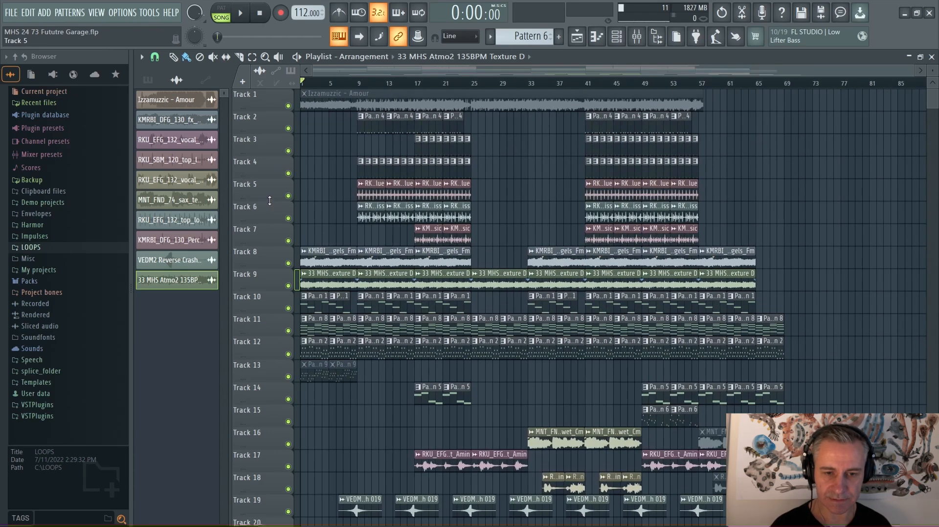
scroll(269, 201, "up", 3)
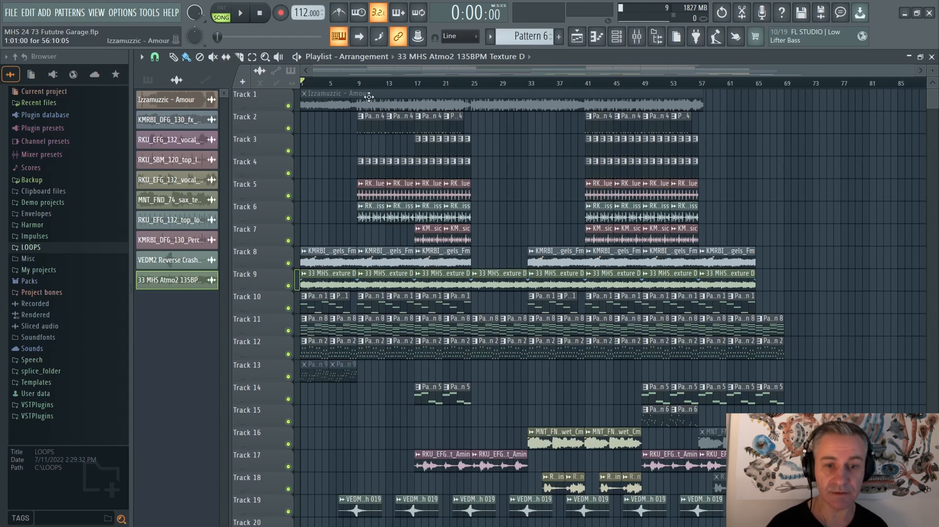
key("space")
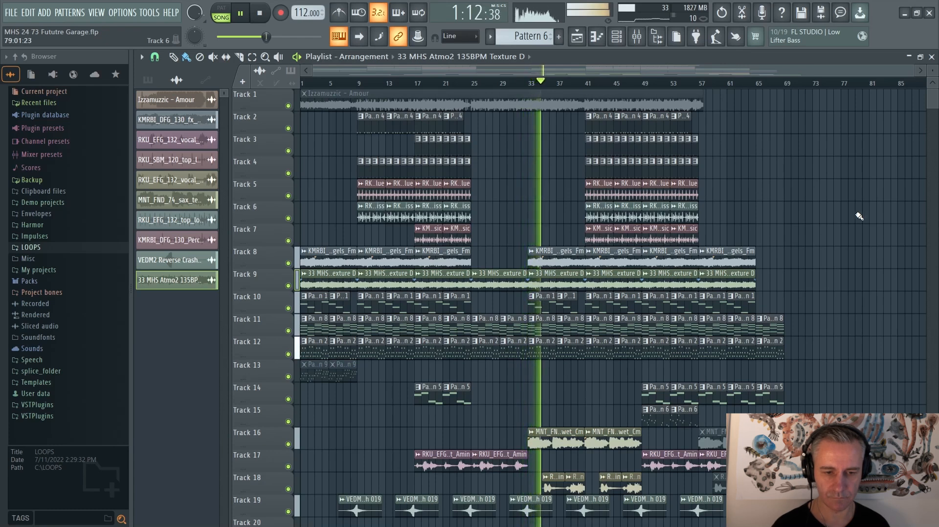
scroll(859, 216, "down", 4)
scroll(859, 216, "up", 4)
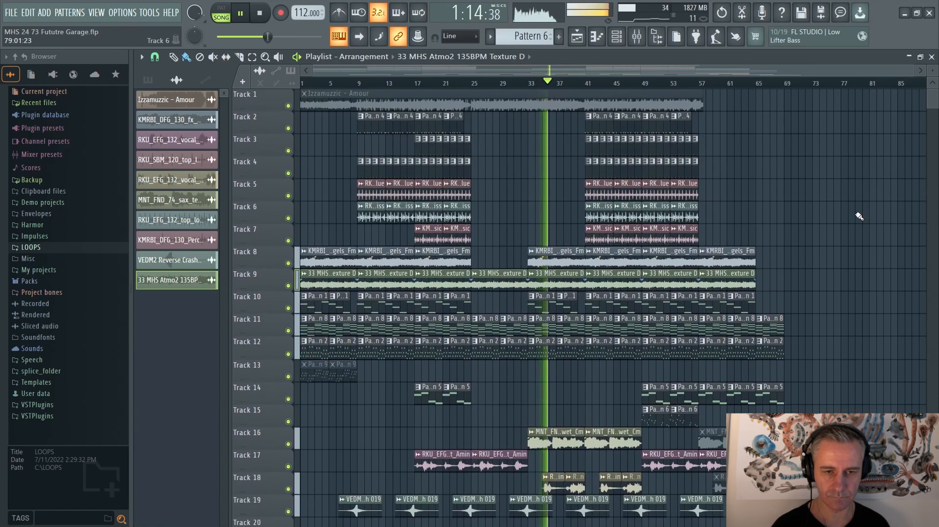
scroll(859, 216, "down", 1)
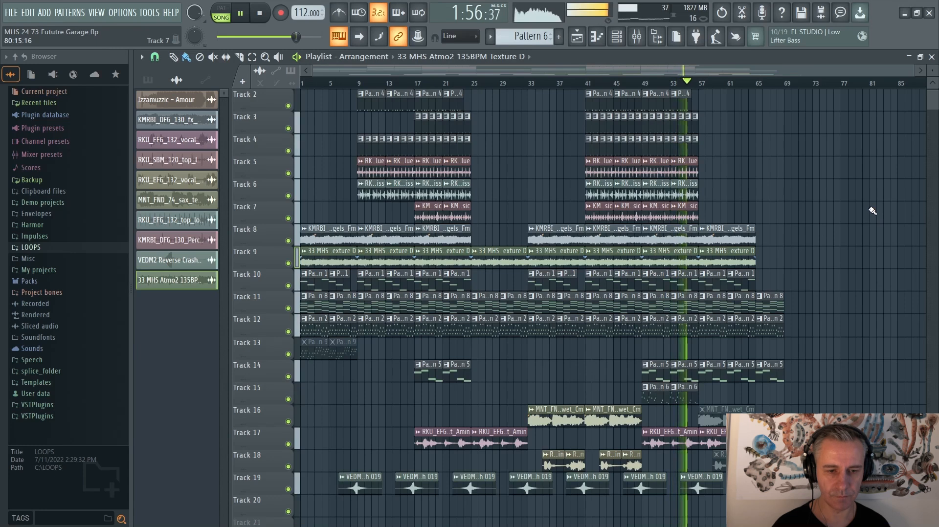
scroll(873, 211, "up", 1)
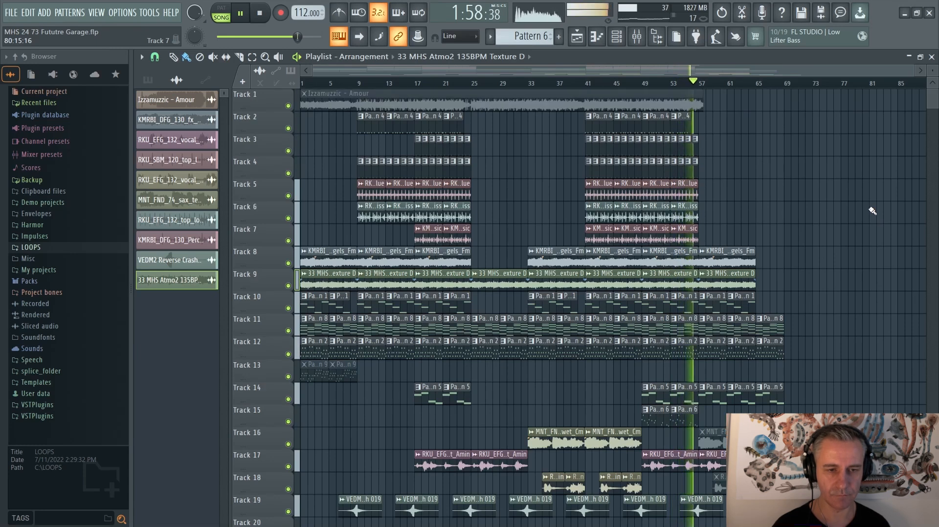
scroll(872, 211, "down", 1)
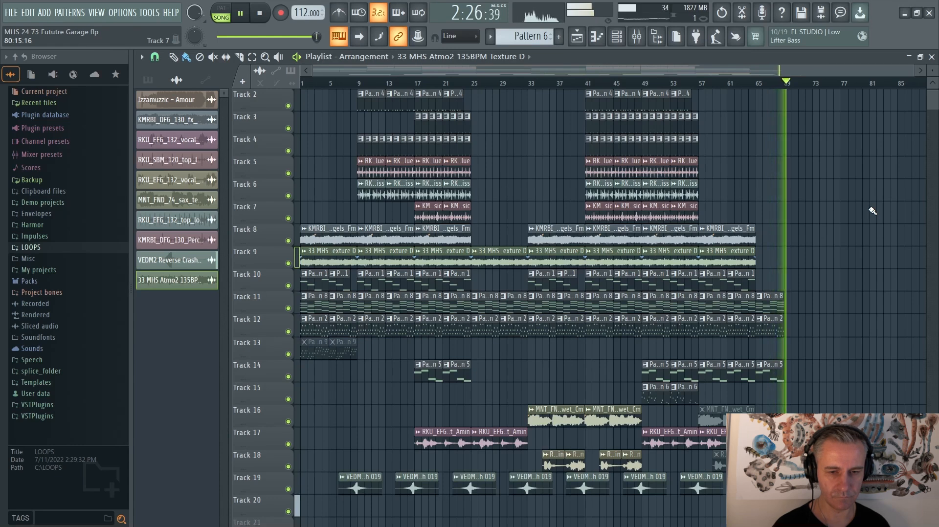
key("space")
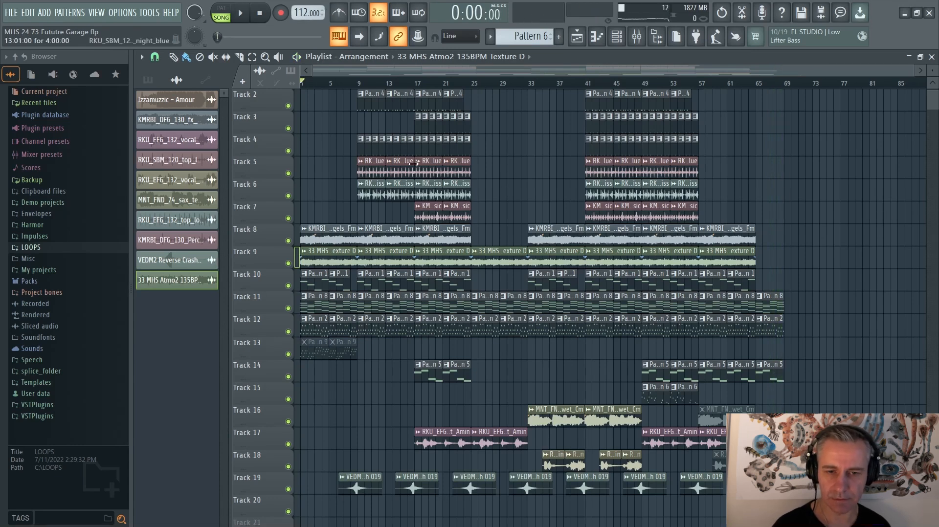
Step: Solo Track 2, play it from bar 17, and inspect the Pattern 4 kick notes in the piano roll
left_click(288, 105, "ctrl")
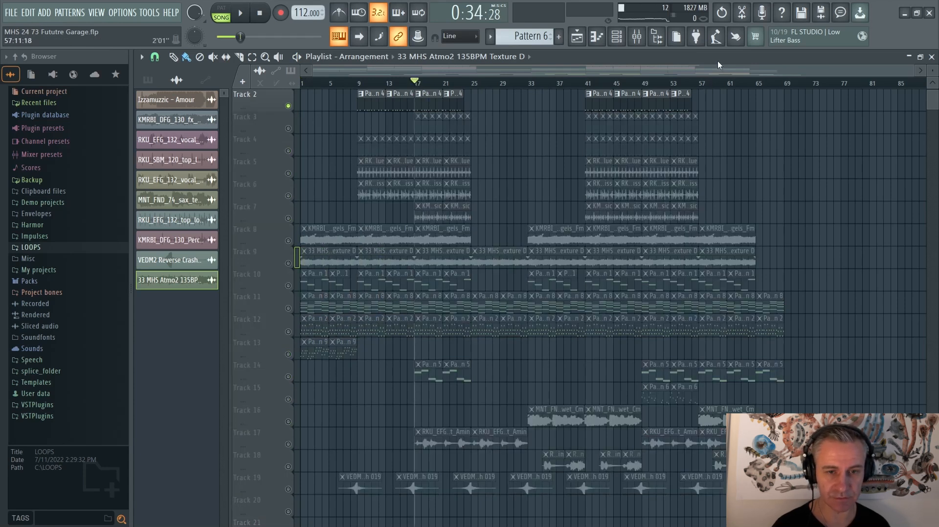
key("space")
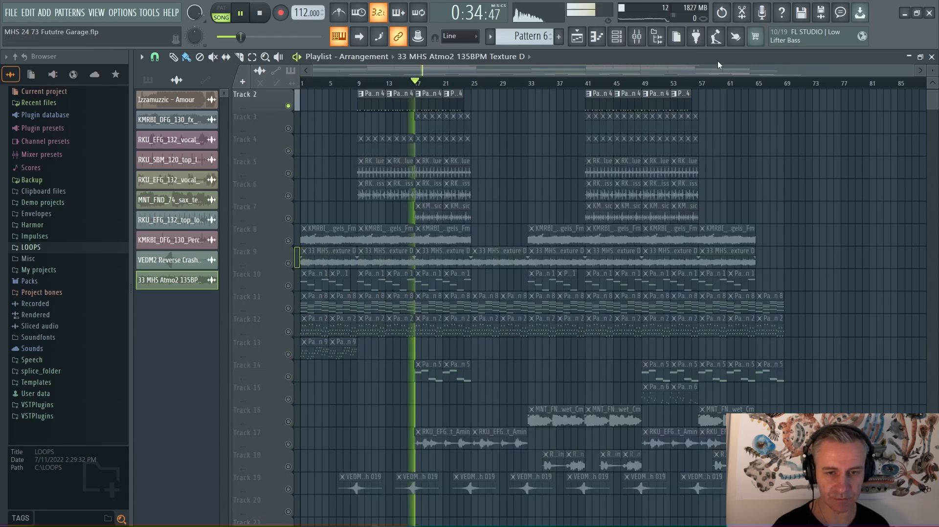
double_click(435, 102)
scroll(550, 199, "left", 2)
scroll(276, 243, "up", 2)
scroll(180, 314, "up", 5)
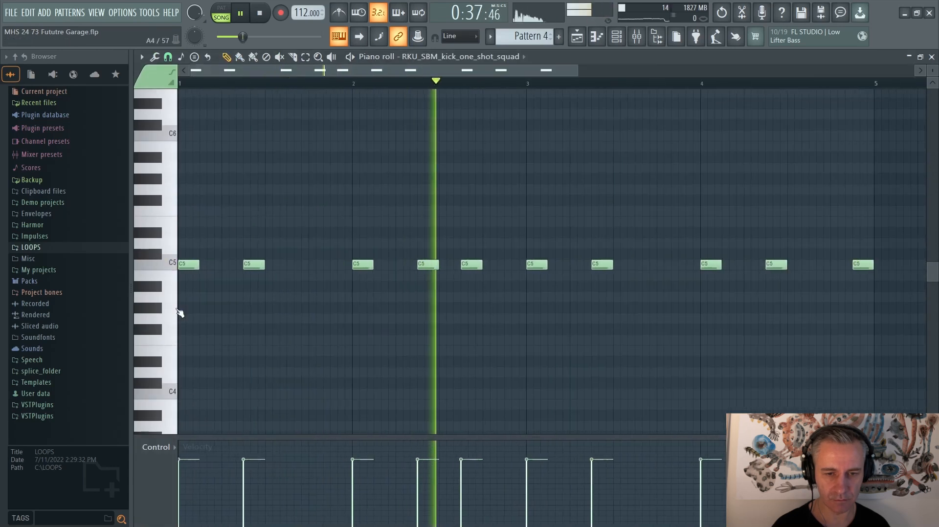
scroll(180, 315, "down", 1)
key("F5")
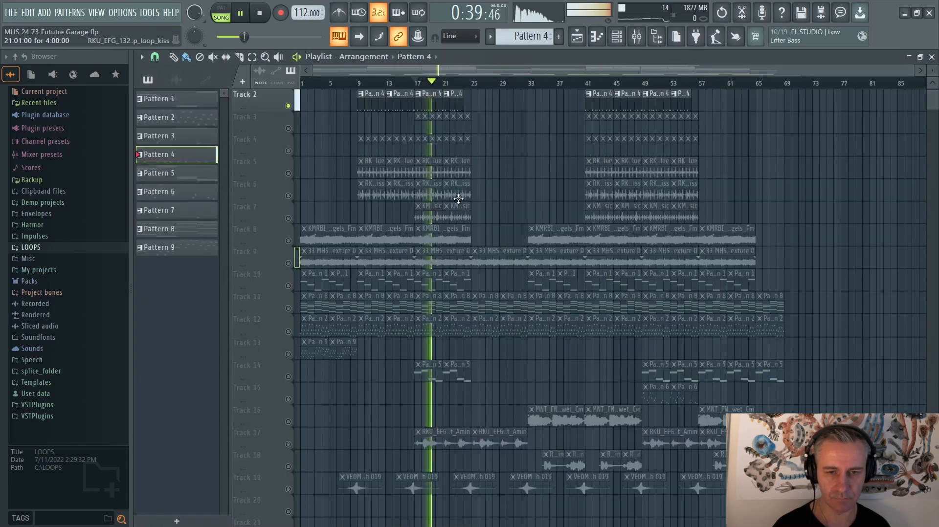
key("space")
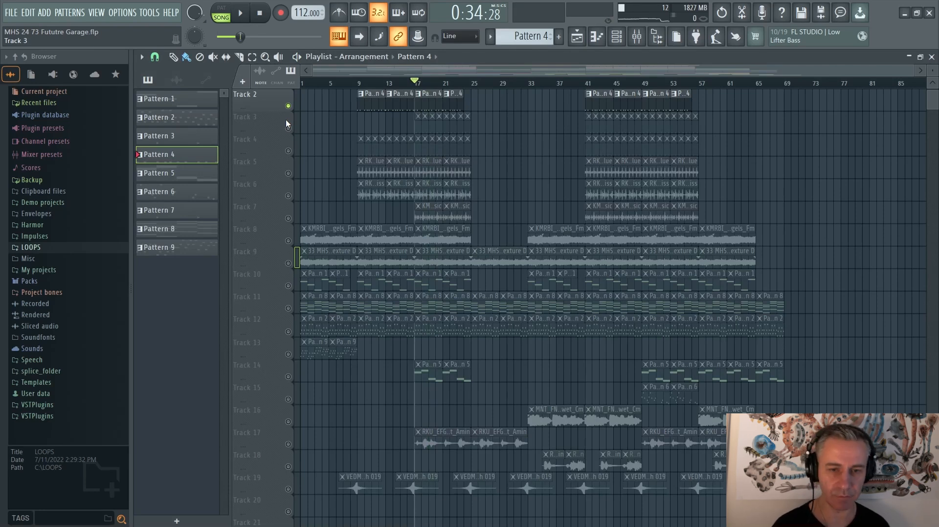
Step: Listen to Track 3 alone from bar 17 and switch the solo to Track 4
left_click(287, 128)
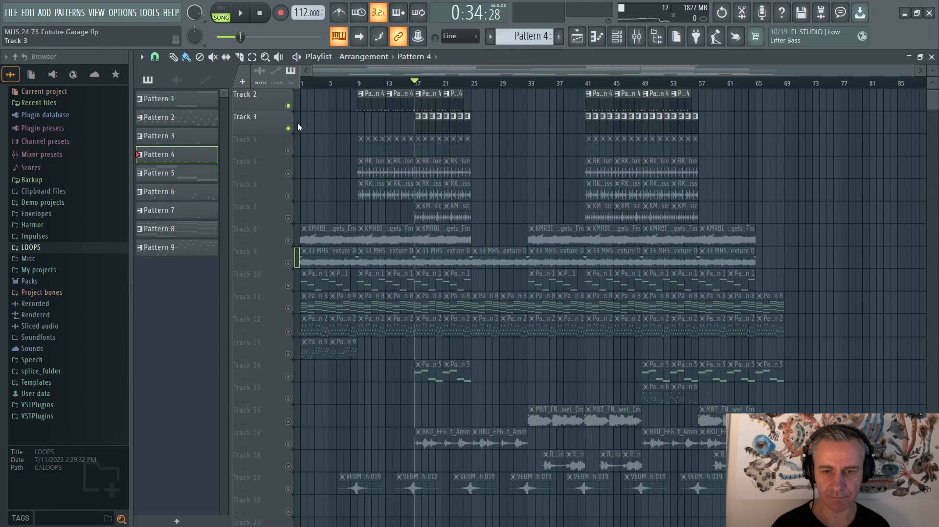
right_click(289, 128)
scroll(283, 142, "up", 1)
key("space")
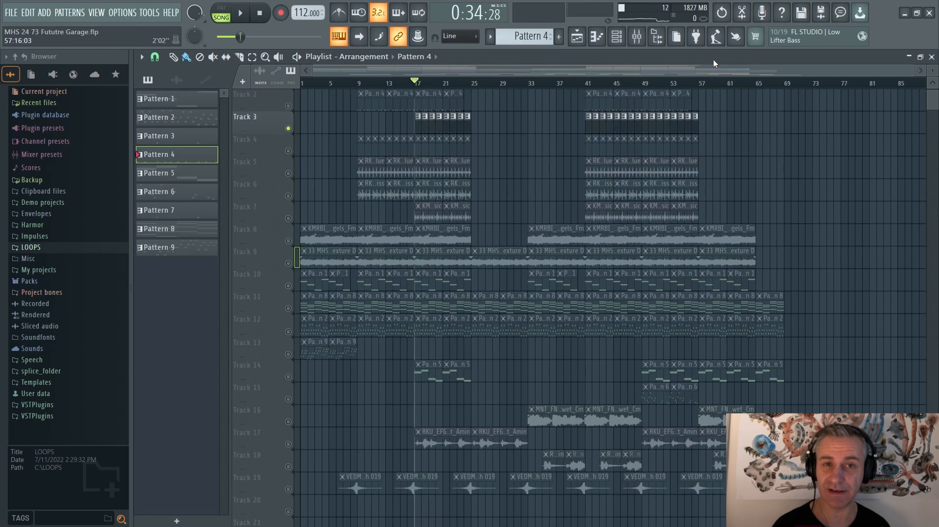
right_click(283, 133)
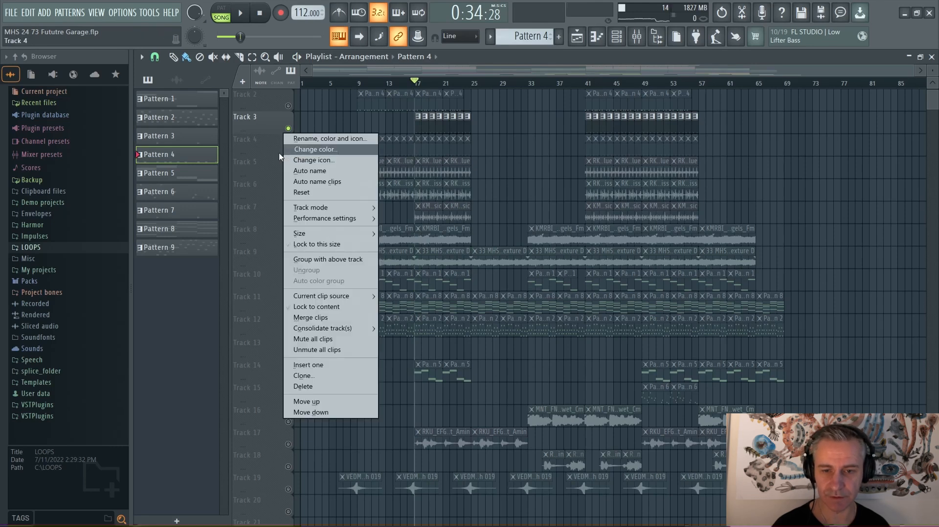
left_click(301, 413)
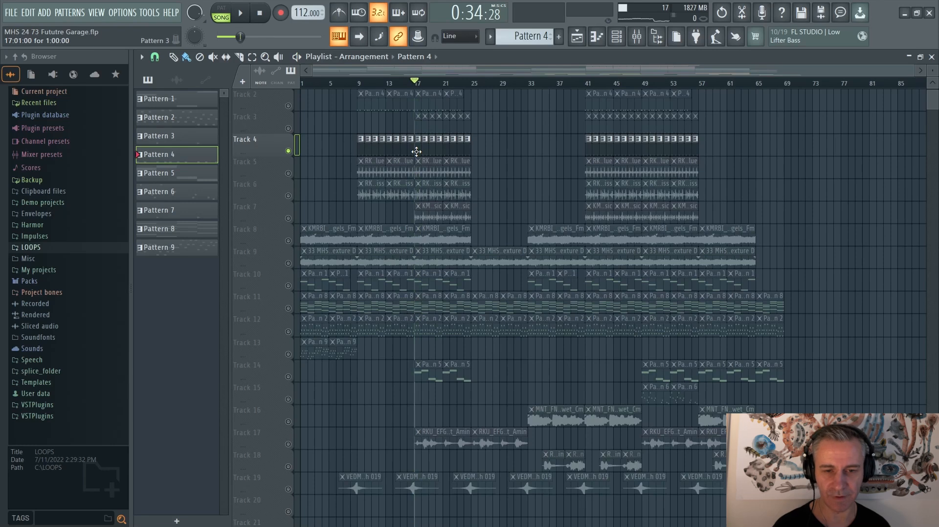
Step: Play the top loops on Track 5 and Track 6 from bar 17, soloing each in turn
left_click(288, 173)
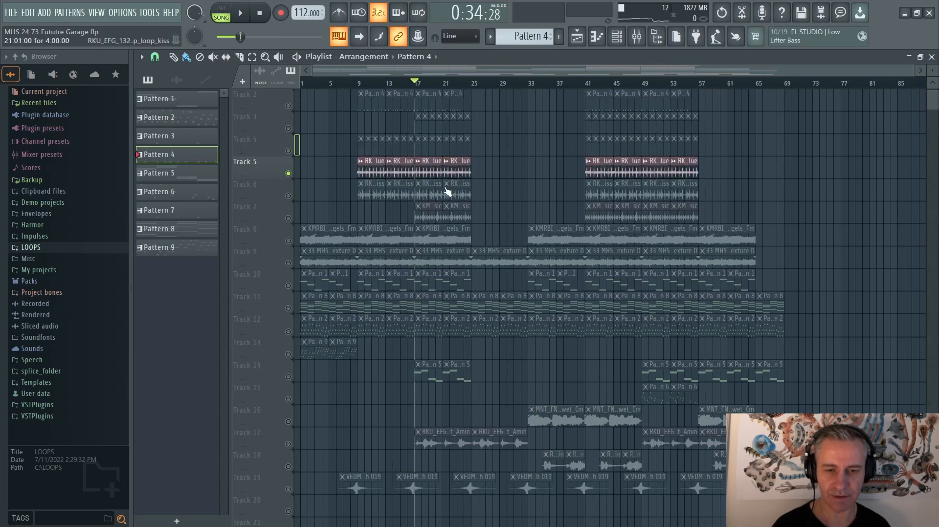
scroll(447, 191, "up", 5)
key("space")
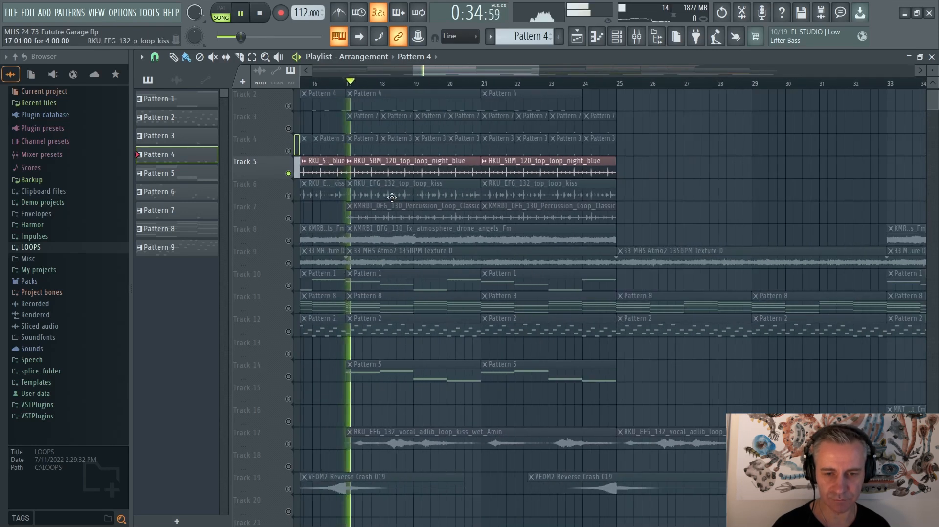
right_click(288, 196)
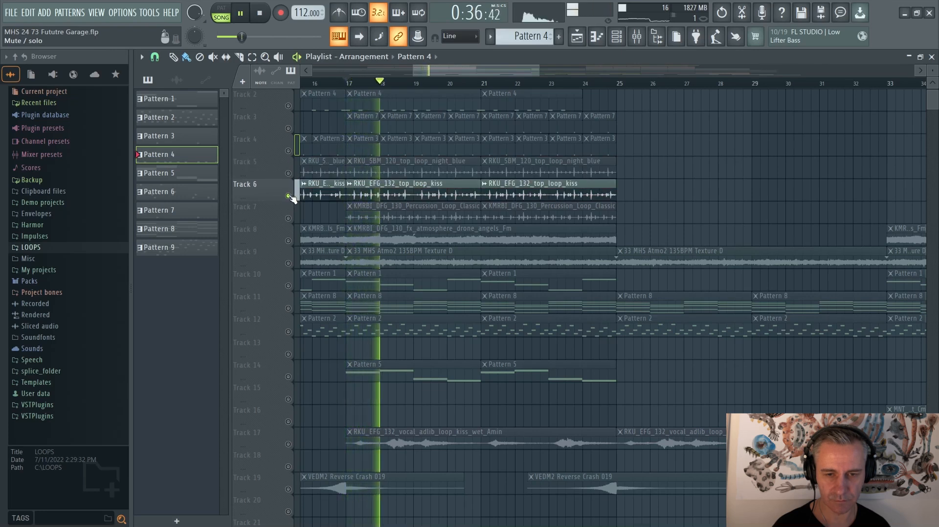
Step: Solo Track 7 and play its percussion loop from bar 17
right_click(288, 219)
key("space")
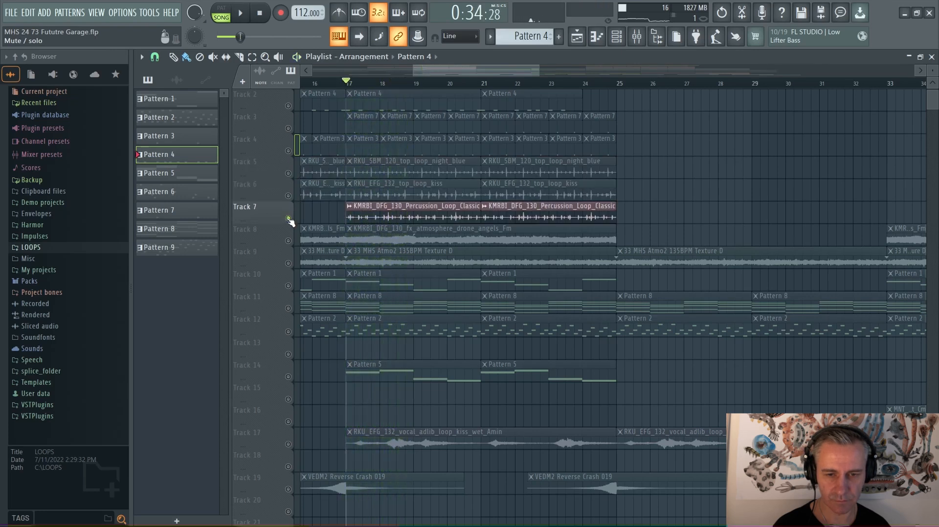
key("space")
scroll(388, 215, "up", 3, "ctrl")
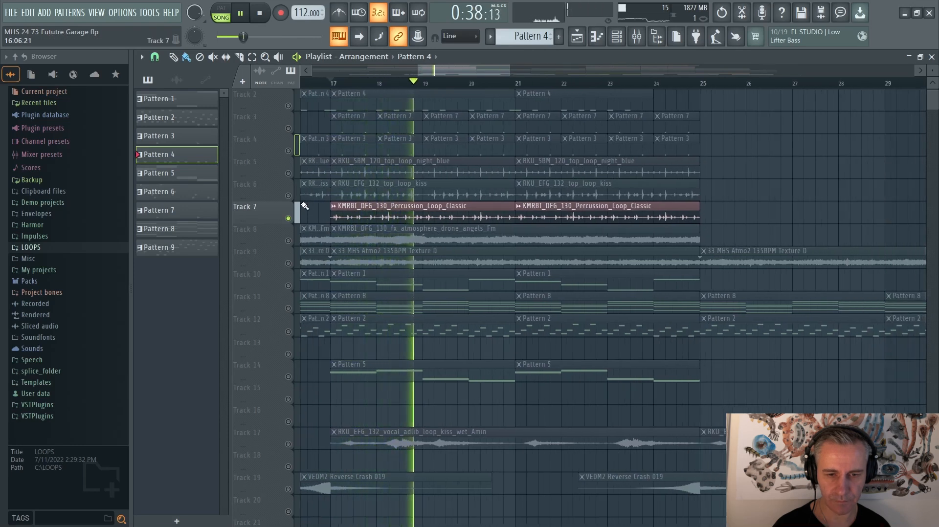
key("space")
scroll(442, 203, "down", 2, "ctrl")
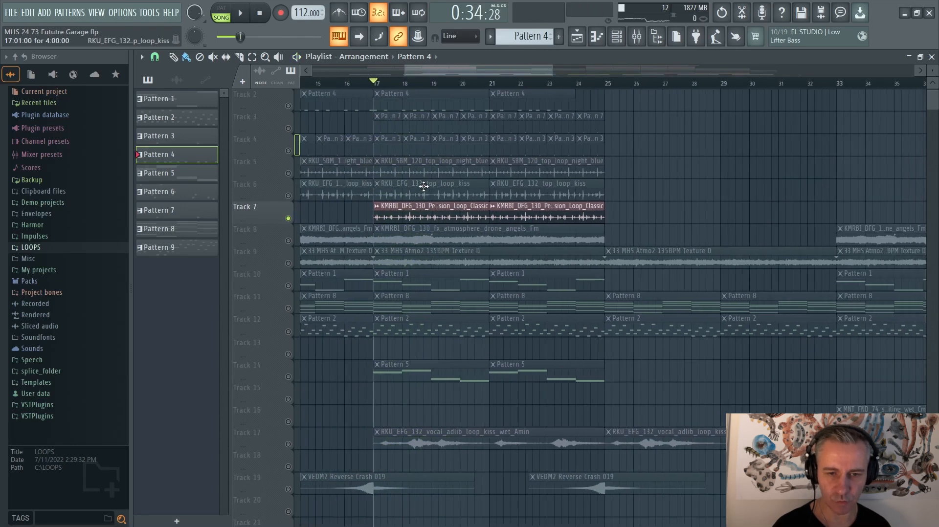
Step: Unmute Tracks 2 to 6 alongside Track 7 and play all the drum tracks together from bar 17
scroll(423, 186, "up", 1)
scroll(423, 186, "down", 1)
left_click_drag(289, 194, 295, 92)
left_click(291, 105)
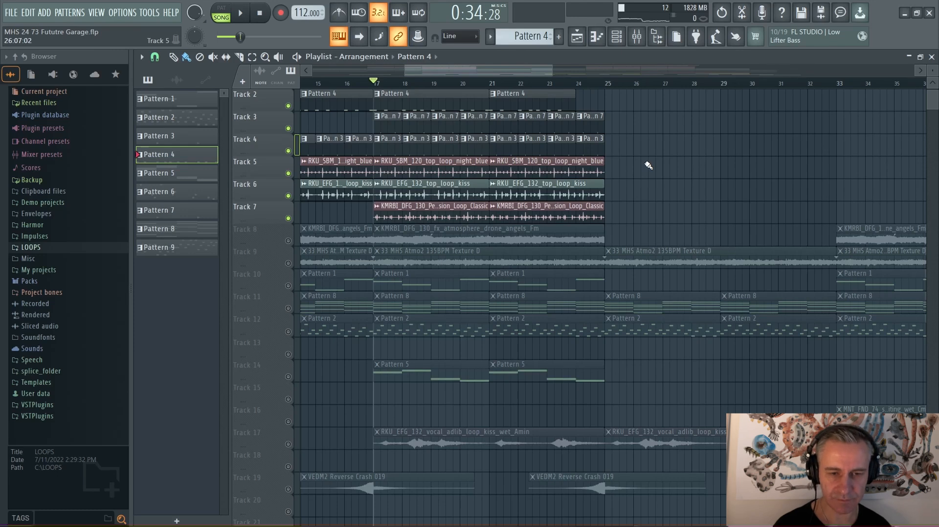
scroll(384, 195, "down", 2)
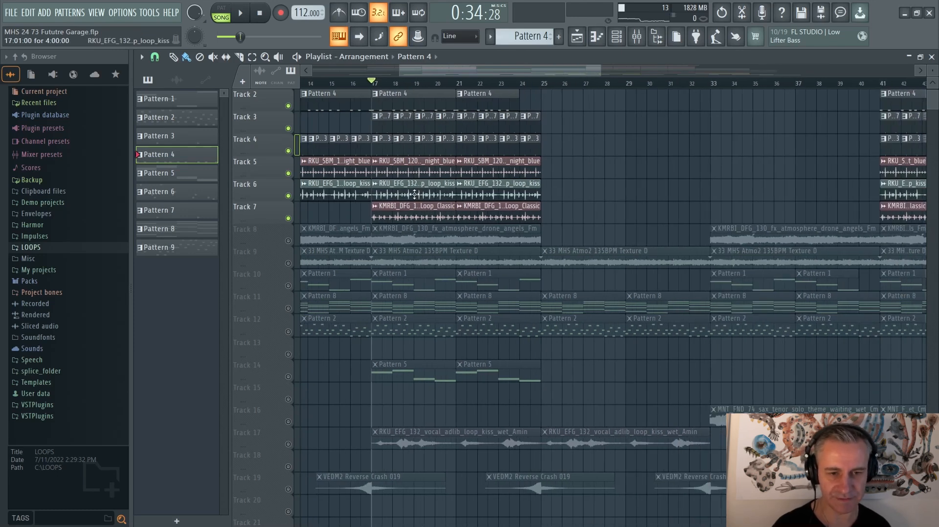
scroll(414, 195, "down", 3)
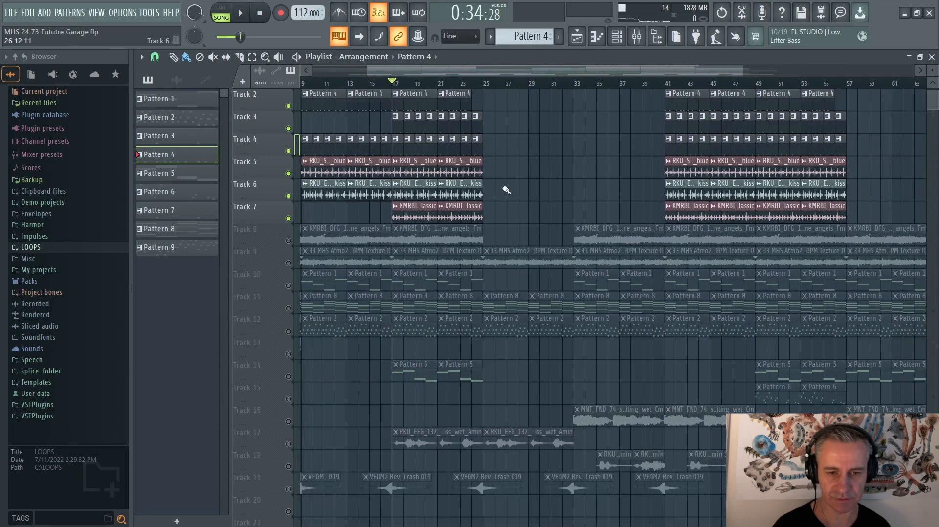
key("space")
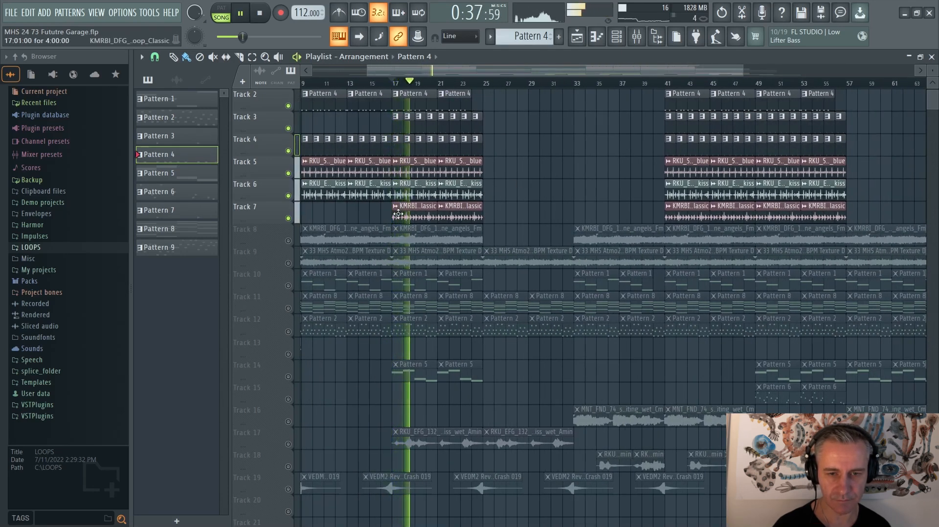
scroll(398, 214, "up", 1)
scroll(398, 214, "up", 1)
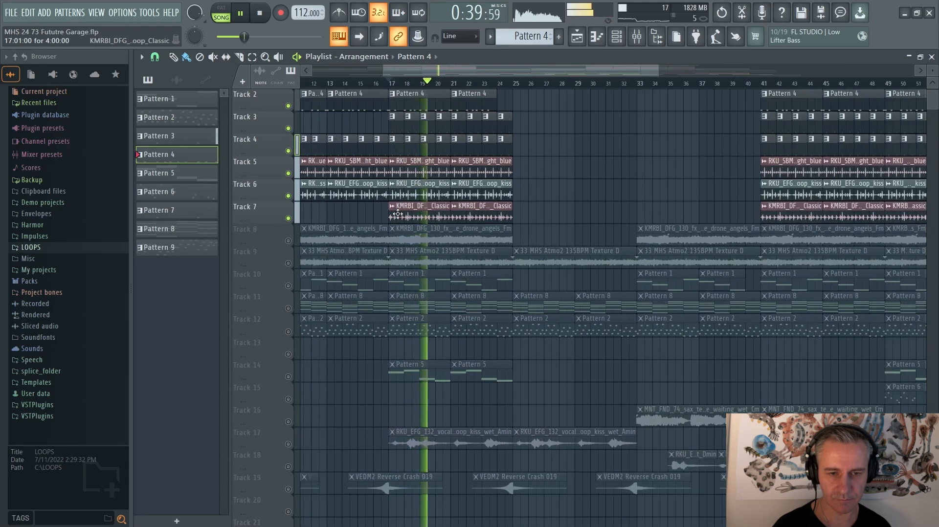
key("space")
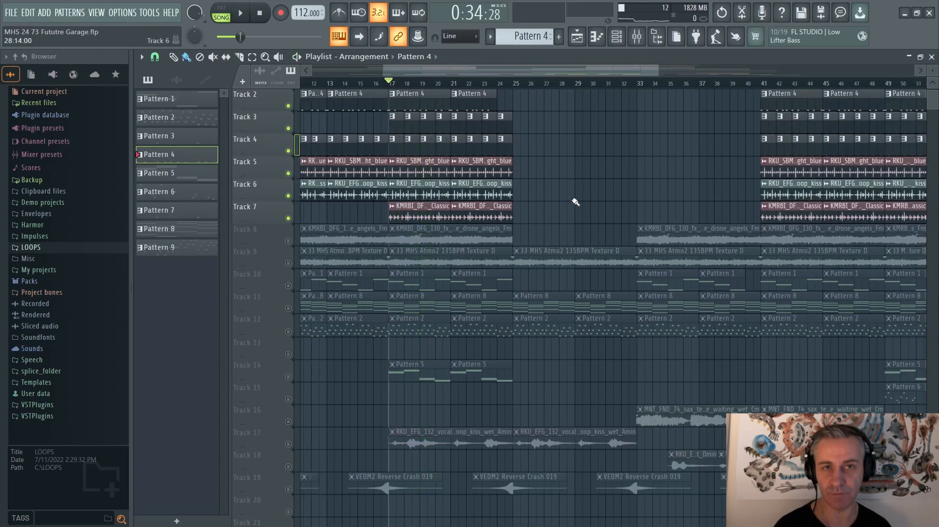
Step: Solo Track 8 and examine its atmosphere drone clips around bar 17 in the arrangement
left_click(288, 240, "ctrl")
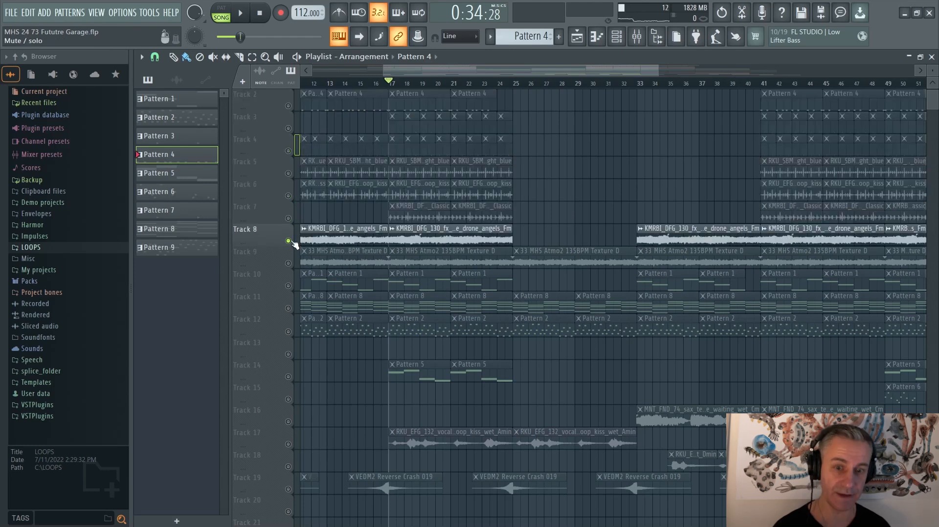
scroll(249, 254, "up", 3)
scroll(406, 245, "down", 2)
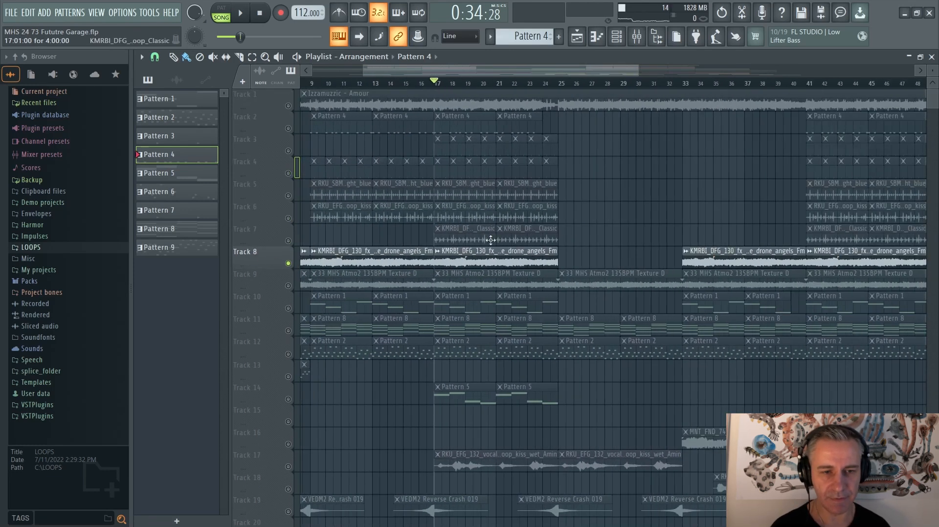
scroll(515, 229, "up", 1)
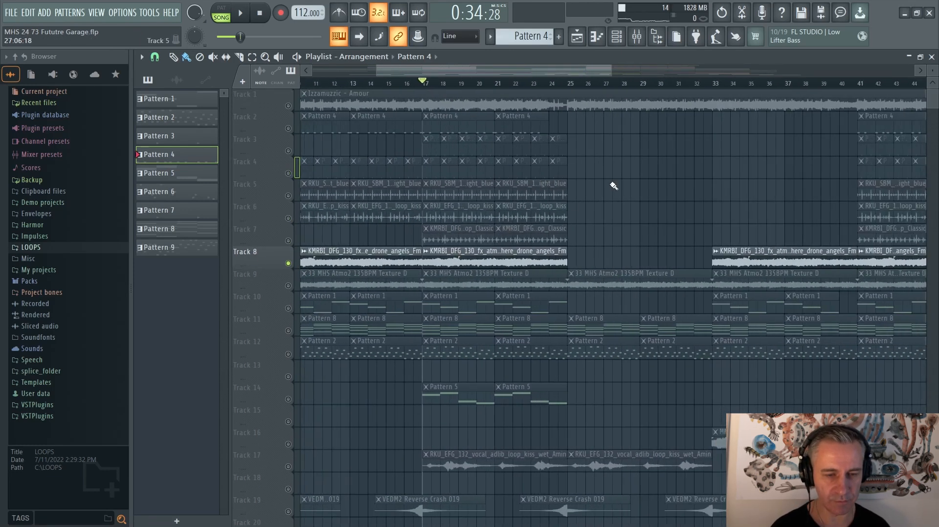
scroll(613, 186, "down", 3)
scroll(602, 187, "down", 1)
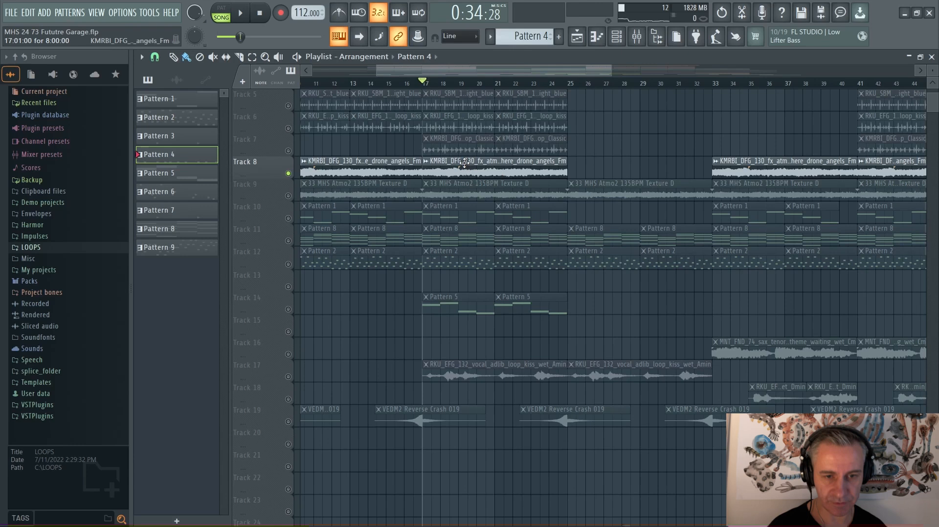
scroll(483, 175, "up", 2)
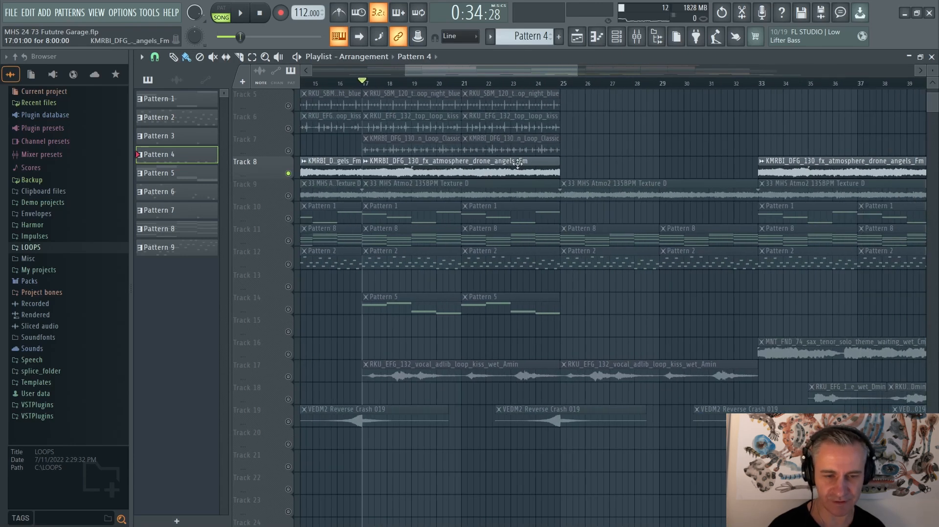
Step: Play the Track 8 drone from bar 17 with Insert 8's Fruity parametric EQ 2 bypassed and open the EQ to view its curve
key("space")
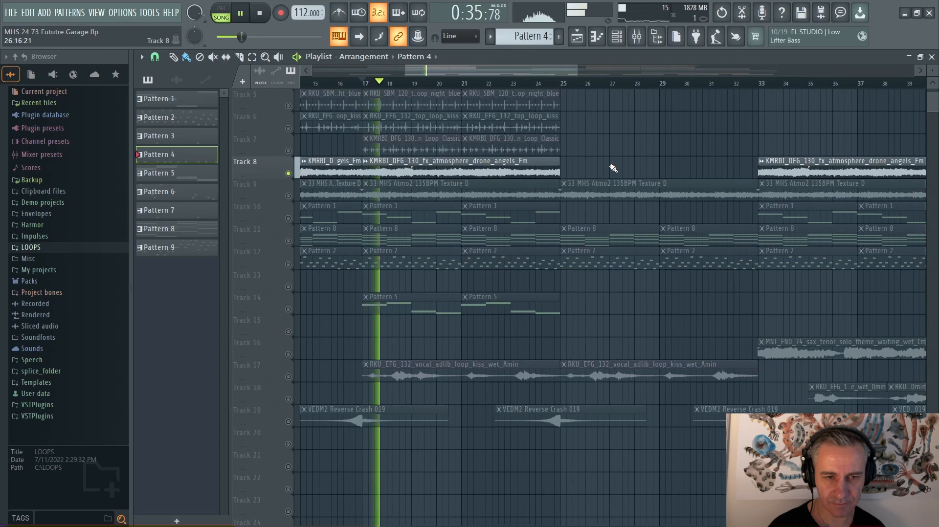
left_click(649, 42)
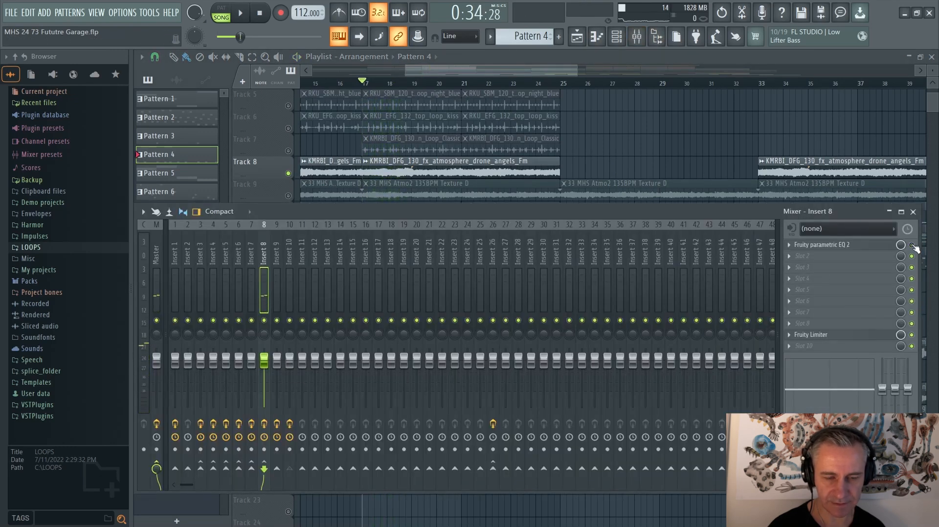
key("space")
left_click(865, 247)
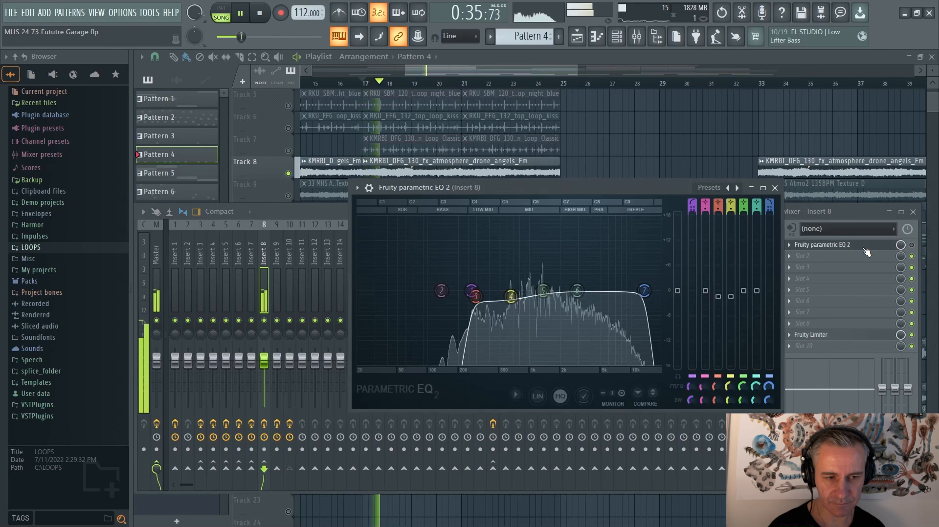
left_click(913, 212)
left_click_drag(599, 189, 568, 145)
key("space")
Step: Turn Insert 8's Fruity parametric EQ 2 back on and play the drone through it, finishing with the EQ closed
left_click(338, 143)
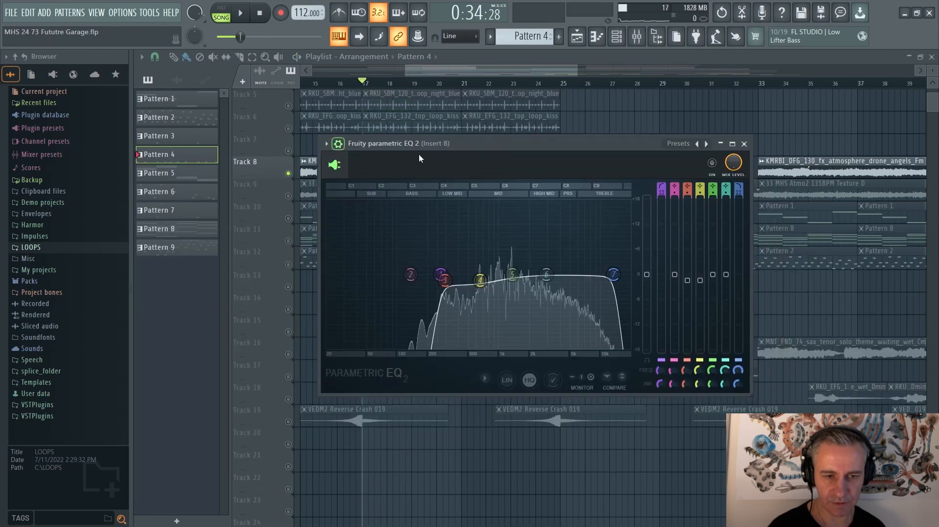
left_click(712, 163)
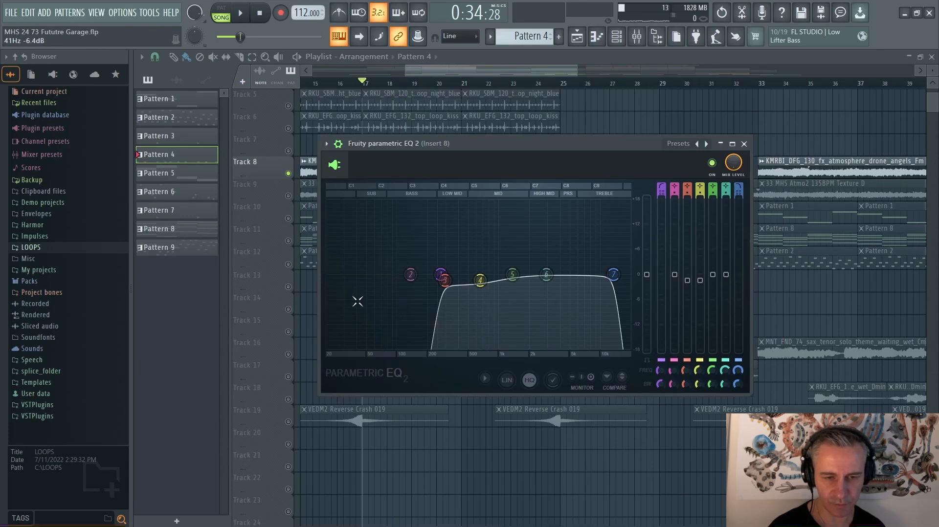
key("space")
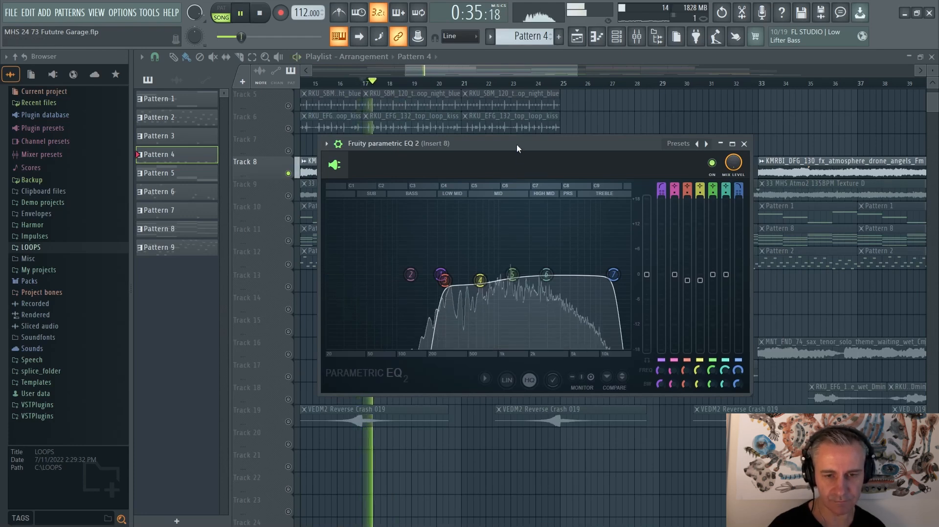
key("Escape")
key("space")
Step: Solo Track 9 and play its Atmo2 texture clip from bar 17
right_click(289, 197)
left_click(407, 189)
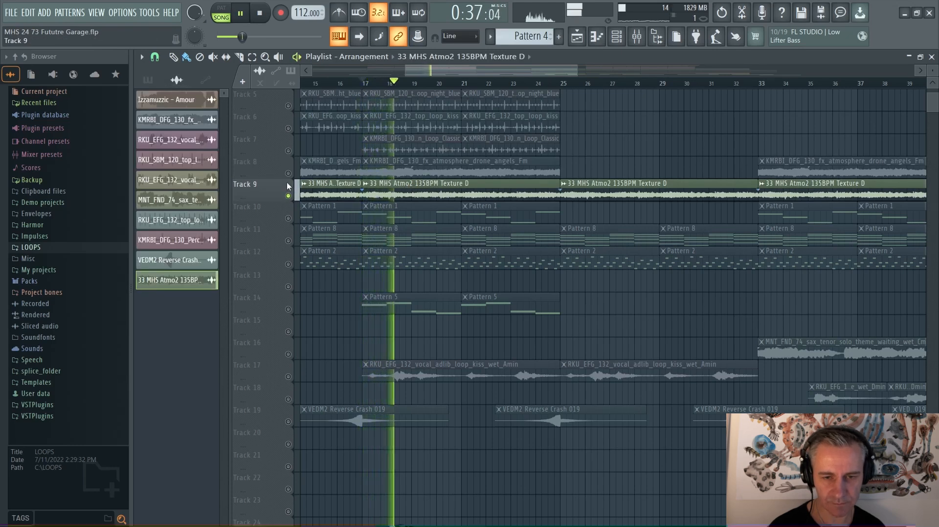
key("space")
Step: Solo Track 10 and play Pattern 1 from bar 17 while viewing its notes in the piano roll
right_click(288, 218)
left_click(413, 217)
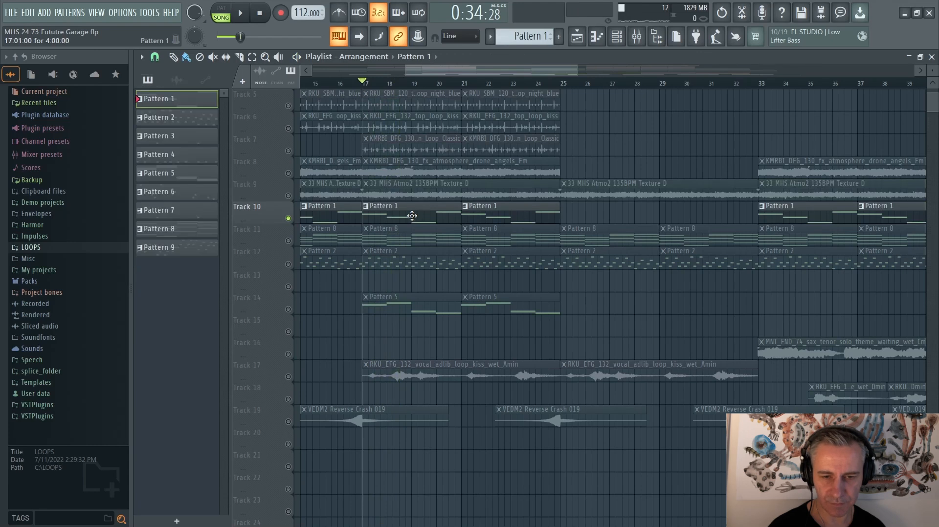
key("space")
double_click(412, 215)
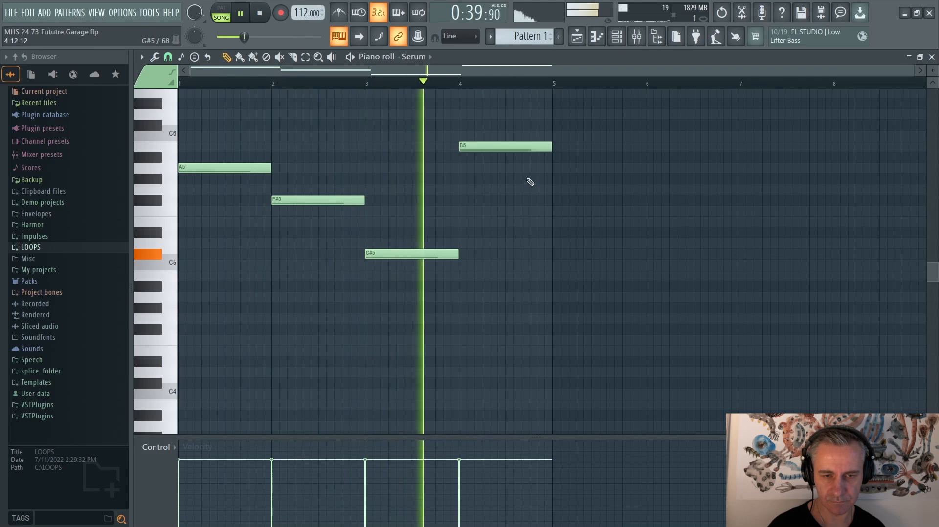
key("F5")
key("space")
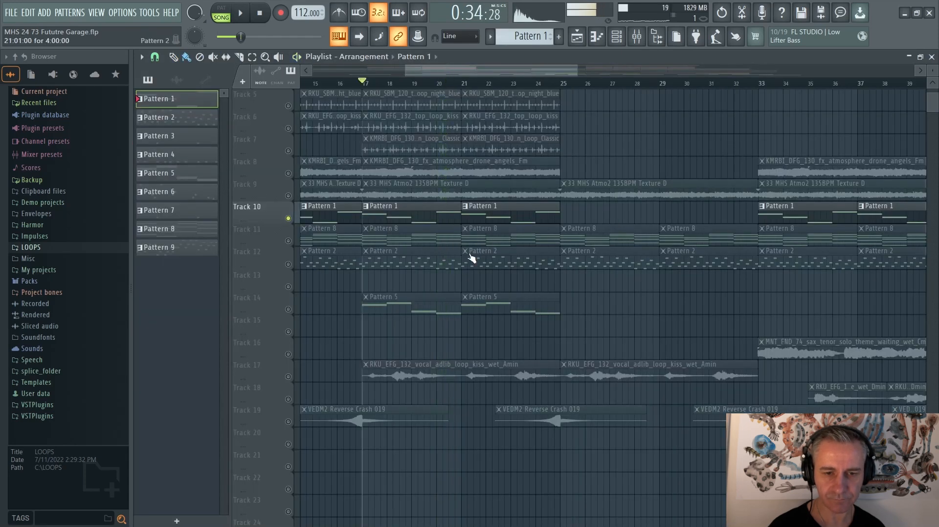
Step: Solo Track 11 and play the Pattern 8 chords from bar 17 while viewing them in the piano roll
scroll(470, 258, "up", 4)
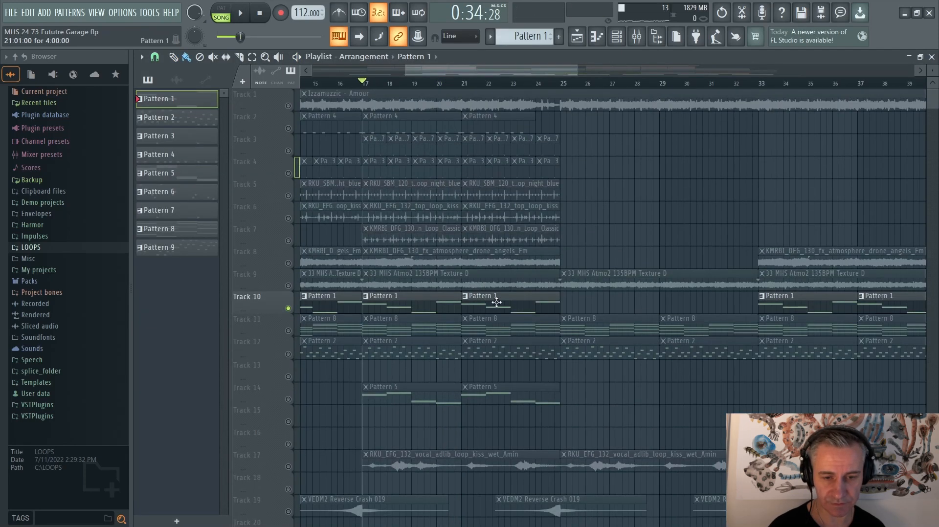
scroll(476, 333, "down", 4)
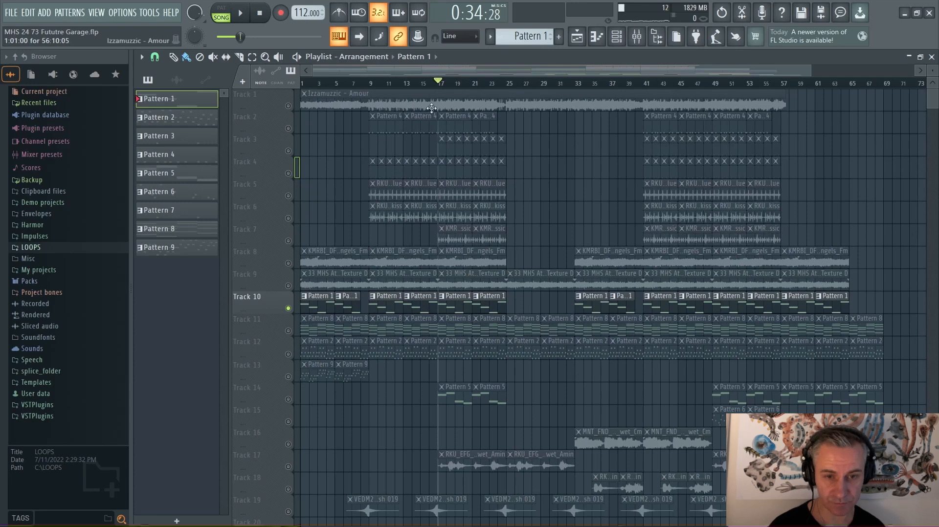
scroll(464, 313, "up", 4)
scroll(463, 310, "down", 1)
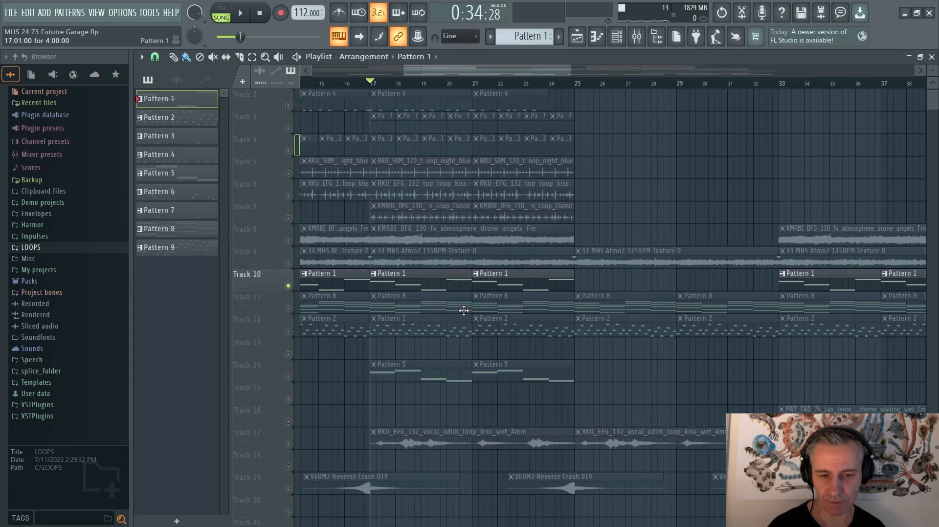
double_click(425, 302)
key("space")
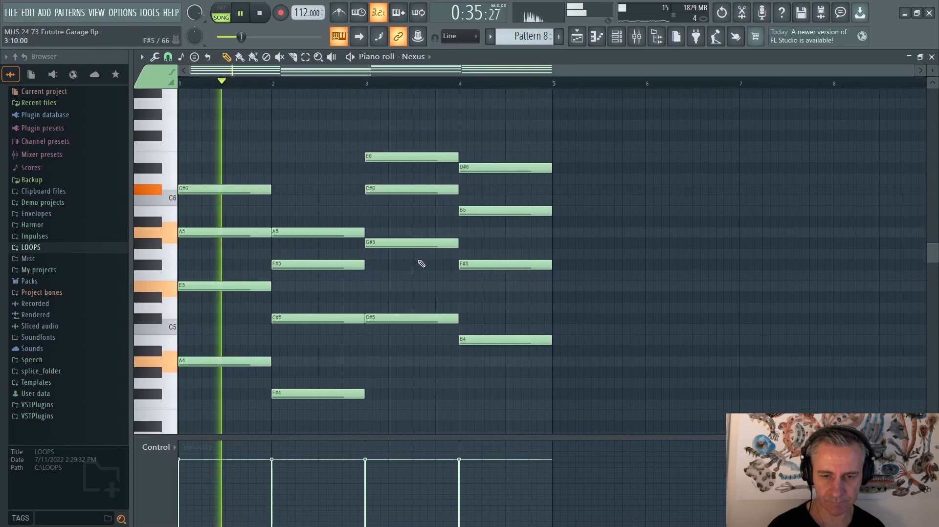
scroll(421, 263, "down", 1)
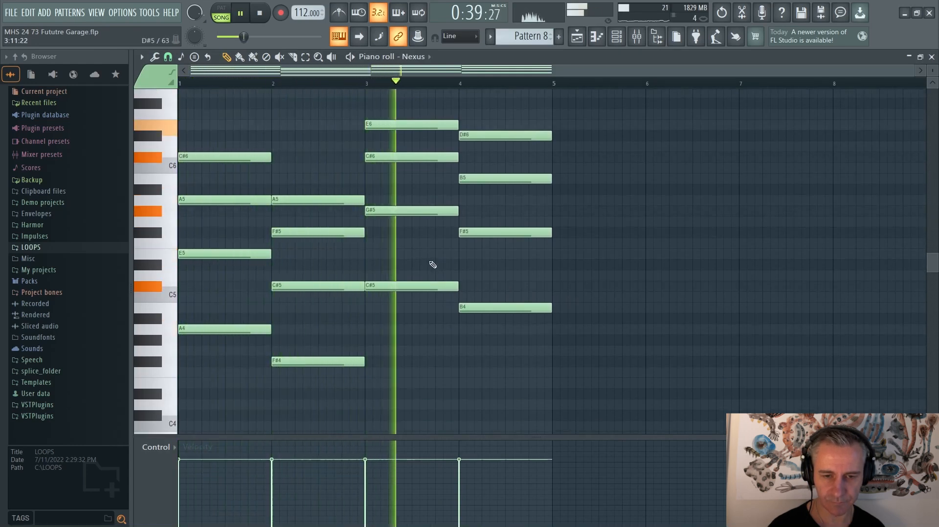
key("Escape")
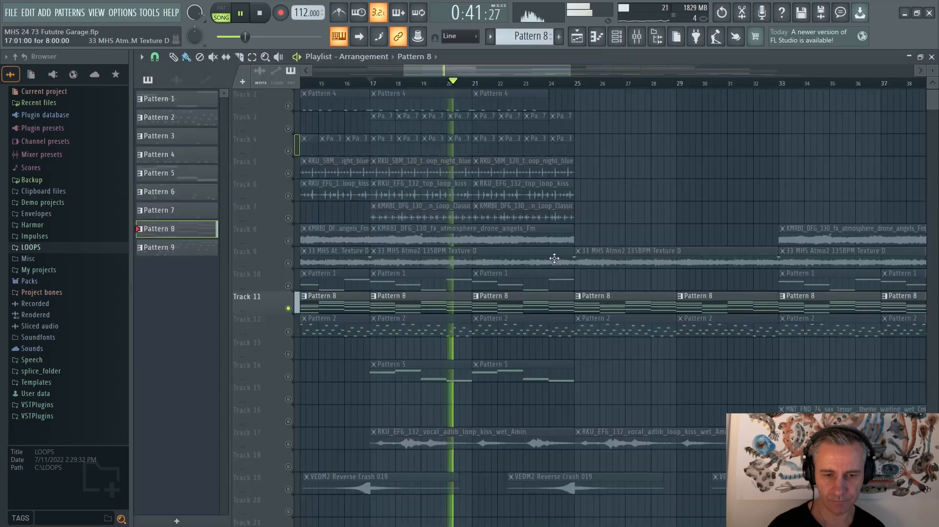
key("space")
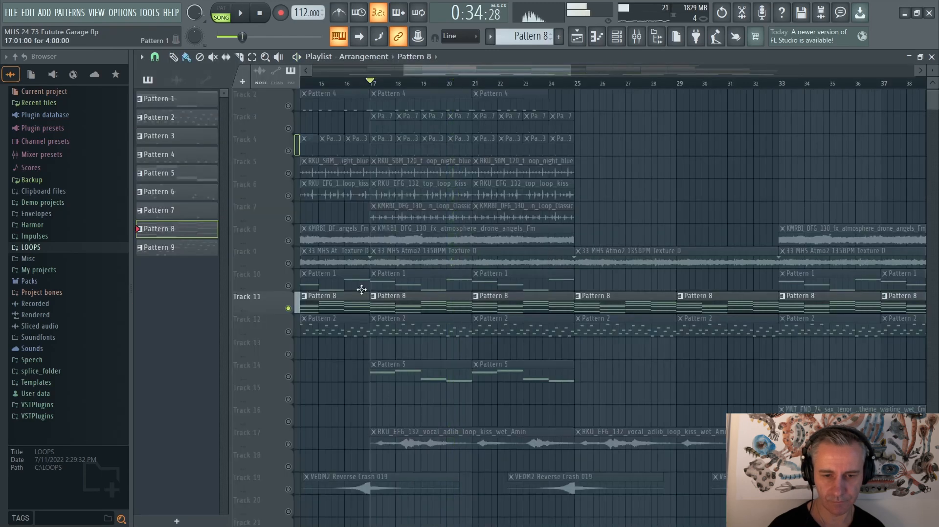
Step: Solo Track 12 and play the Pattern 2 arpeggio from bar 17 with its notes open in the piano roll
double_click(405, 326)
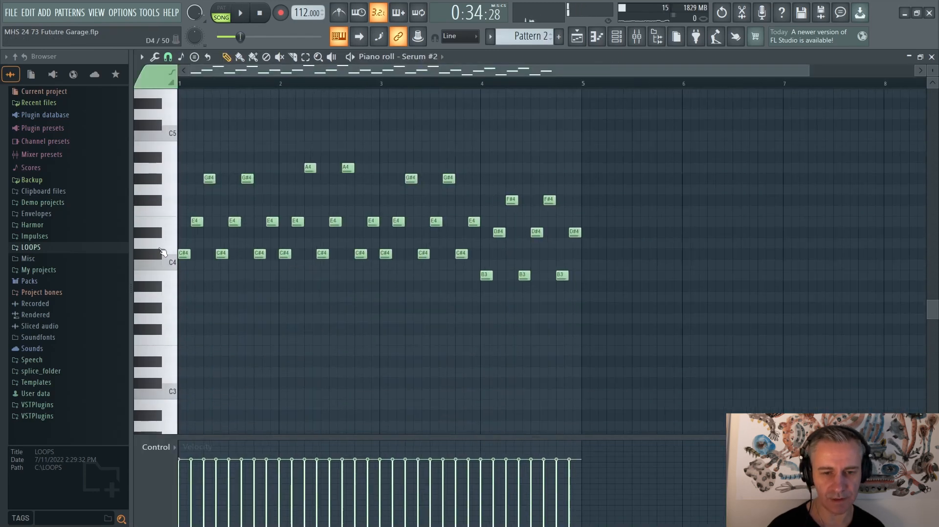
key("space")
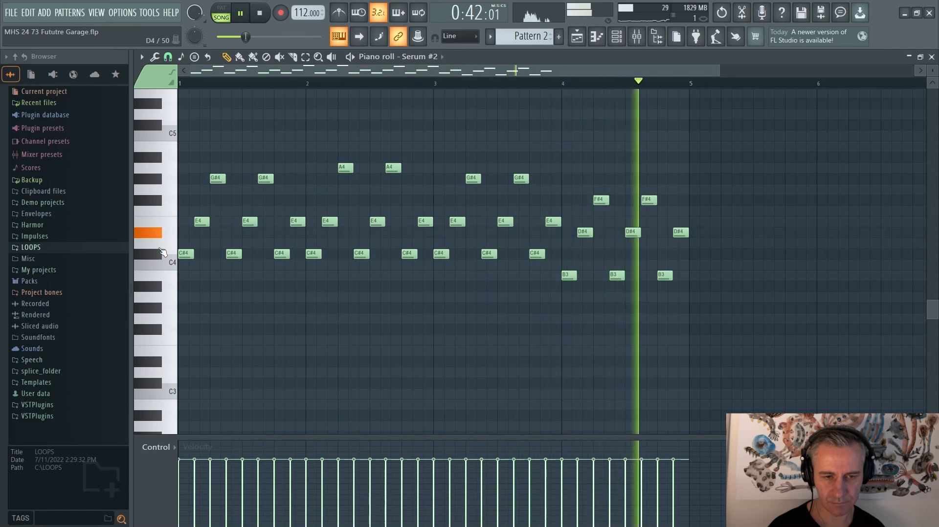
key("space")
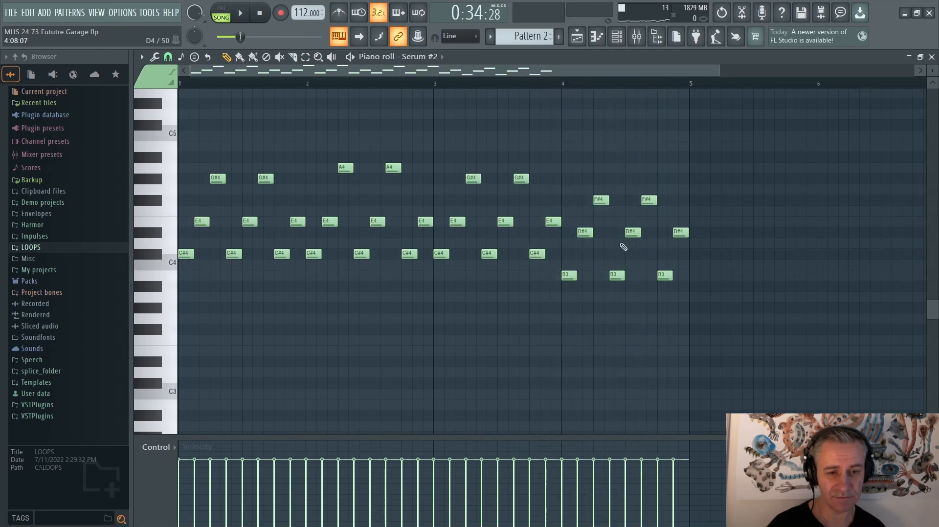
key("F5")
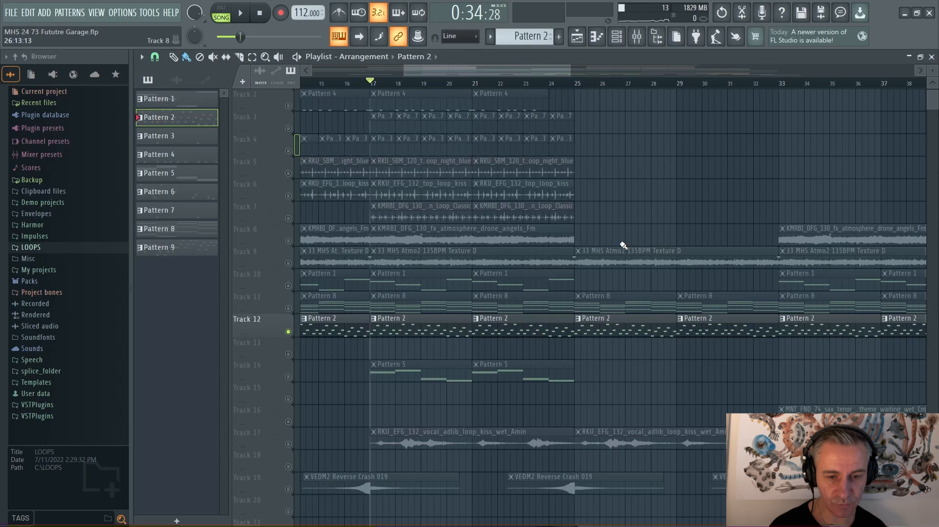
Step: Solo Track 14 and play Pattern 5 from bar 17, viewing its notes in the piano roll
scroll(622, 245, "down", 2)
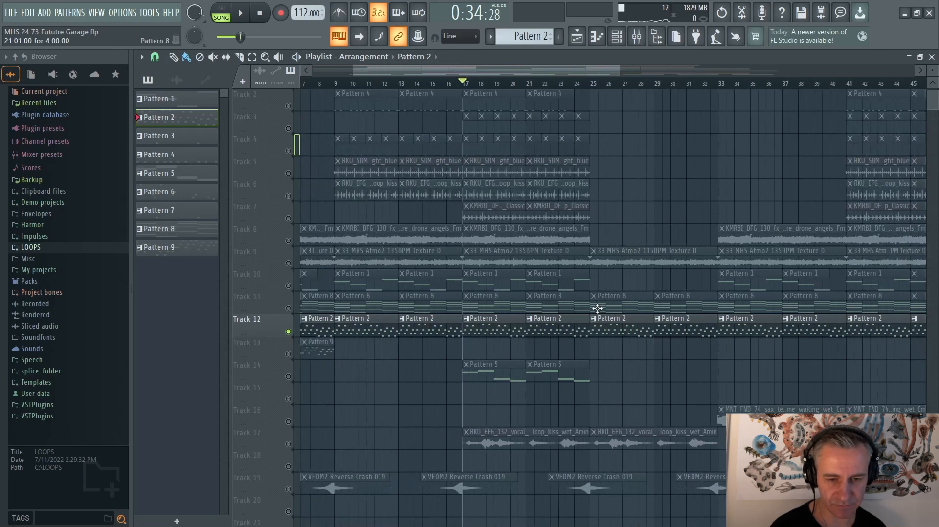
left_click(295, 377)
scroll(474, 366, "up", 2)
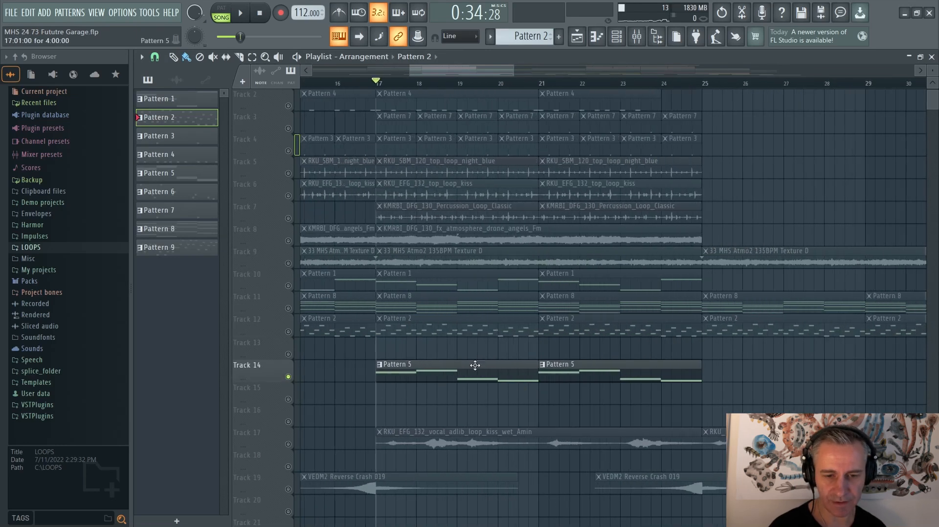
scroll(460, 347, "down", 3)
left_click(463, 306)
key("space")
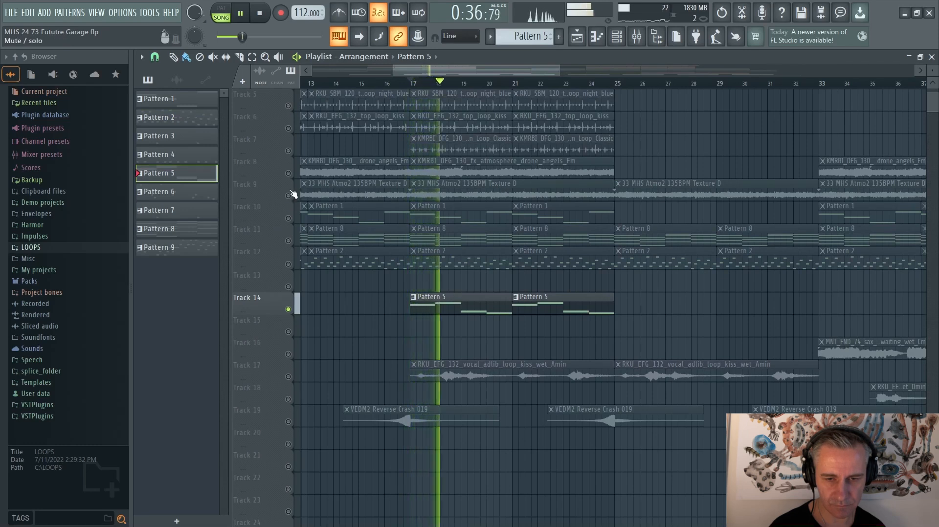
double_click(477, 309)
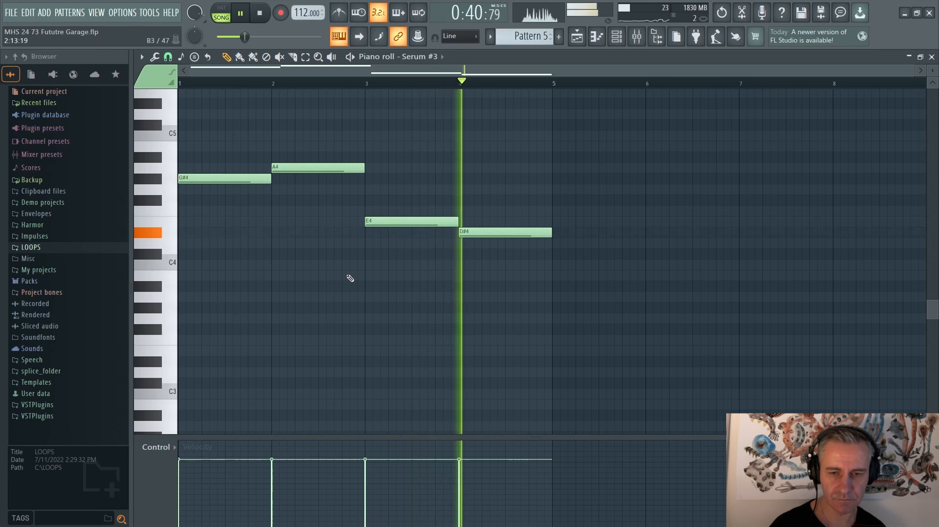
key("F5")
key("space")
Step: Solo Track 15 and move the playback position to bar 49, where its Pattern 6 clips start
scroll(392, 286, "up", 3)
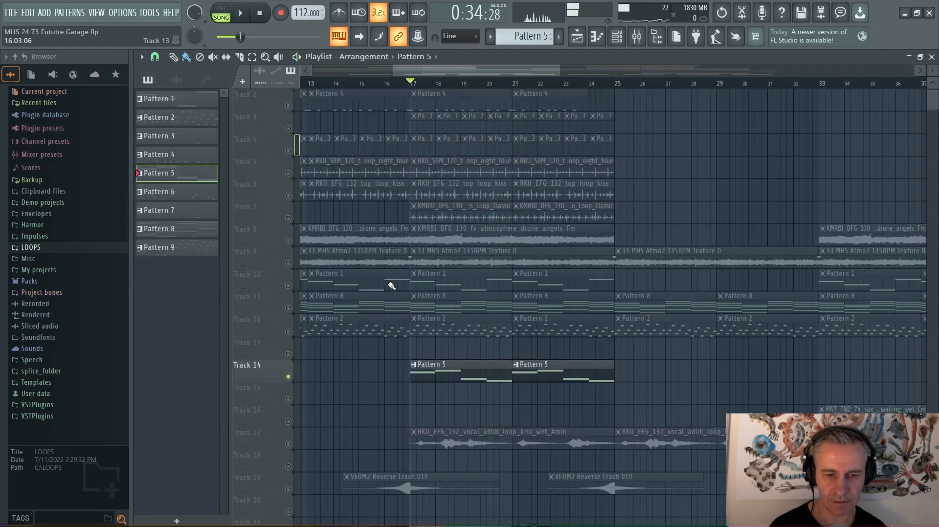
scroll(392, 286, "down", 3)
scroll(392, 286, "up", 1)
scroll(392, 286, "up", 3)
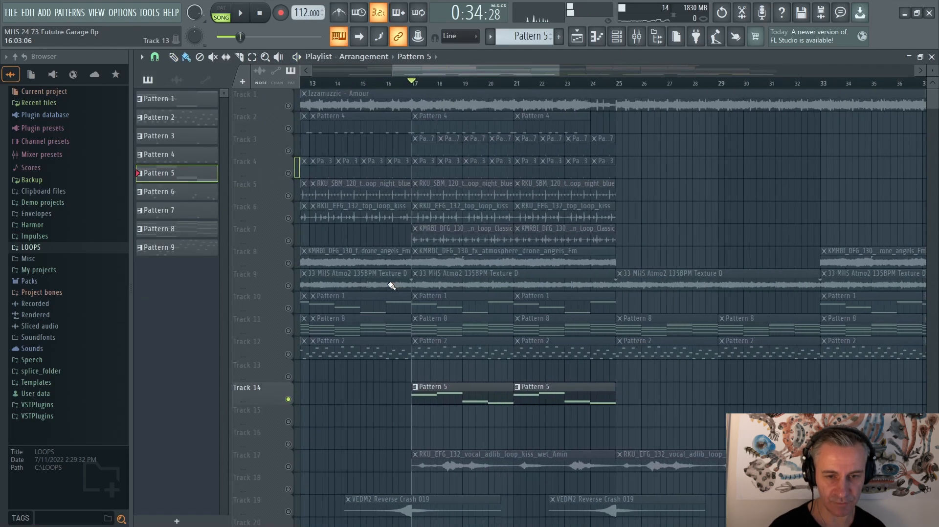
scroll(392, 286, "down", 1)
scroll(392, 286, "down", 2)
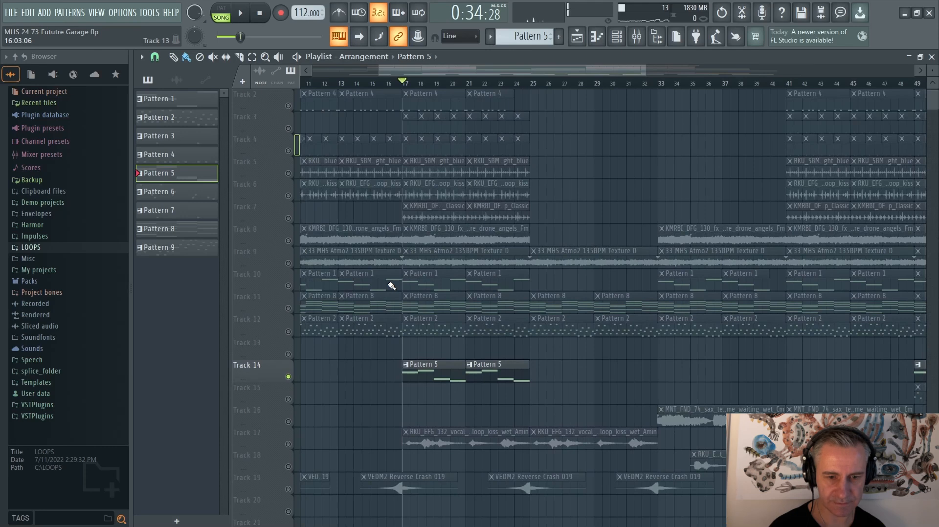
scroll(392, 286, "down", 2)
left_click(296, 402)
scroll(857, 390, "up", 3)
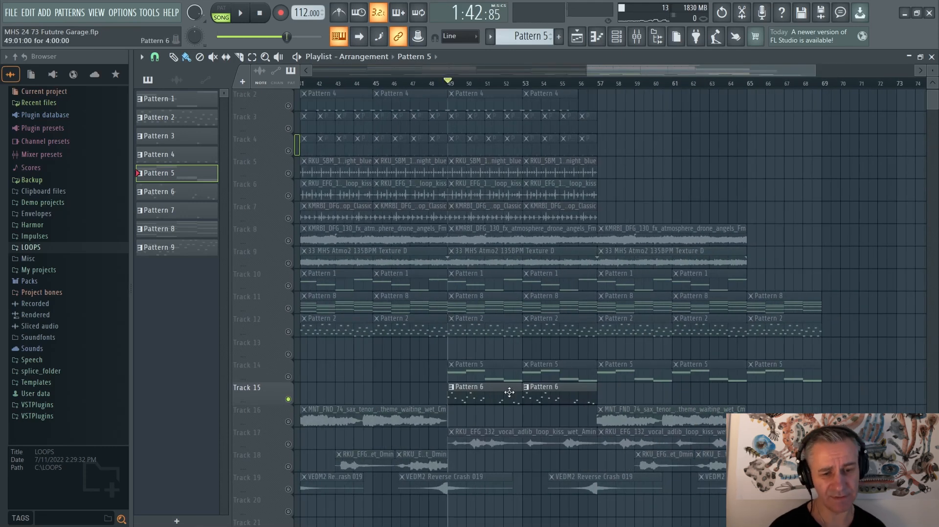
Step: Open Track 15's Pattern 6 in the piano roll and play its melody from bar 49, ending back in the playlist
double_click(467, 401)
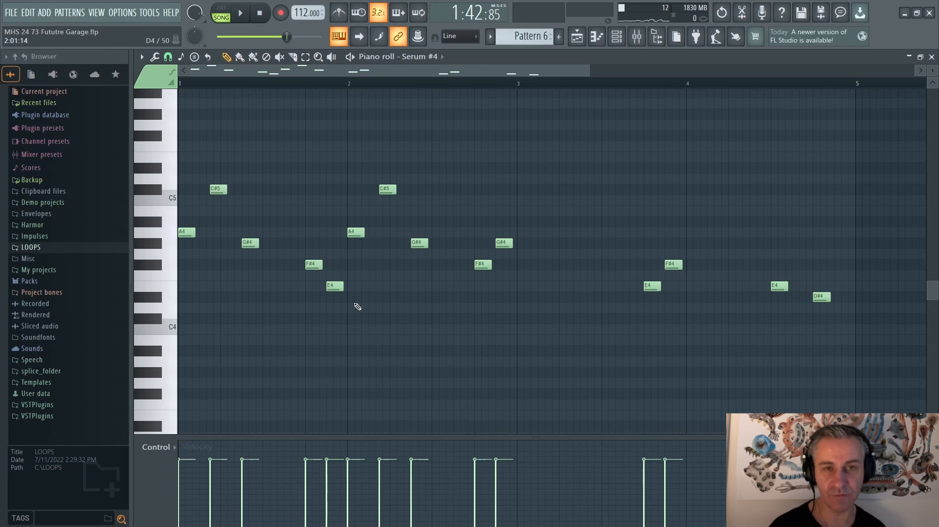
key("space")
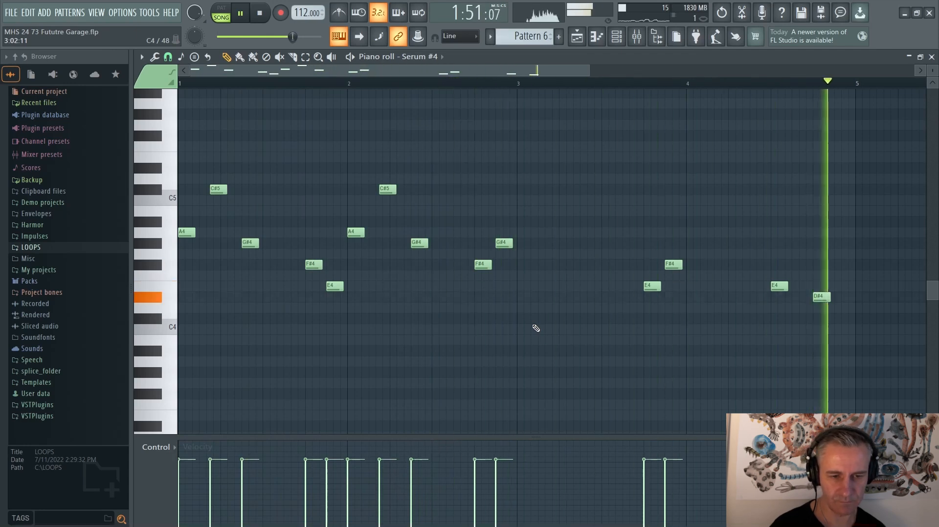
key("F5")
scroll(656, 332, "down", 4)
key("space")
Step: Solo Track 16 and move the playback position to bar 33, where its tenor sax clips start
scroll(660, 332, "down", 4)
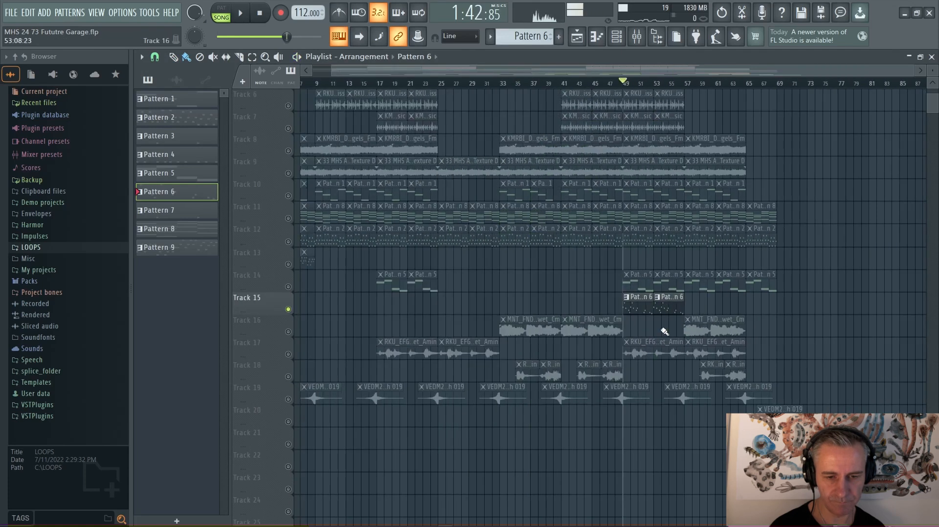
right_click(288, 332)
scroll(639, 326, "up", 2)
scroll(626, 324, "up", 3)
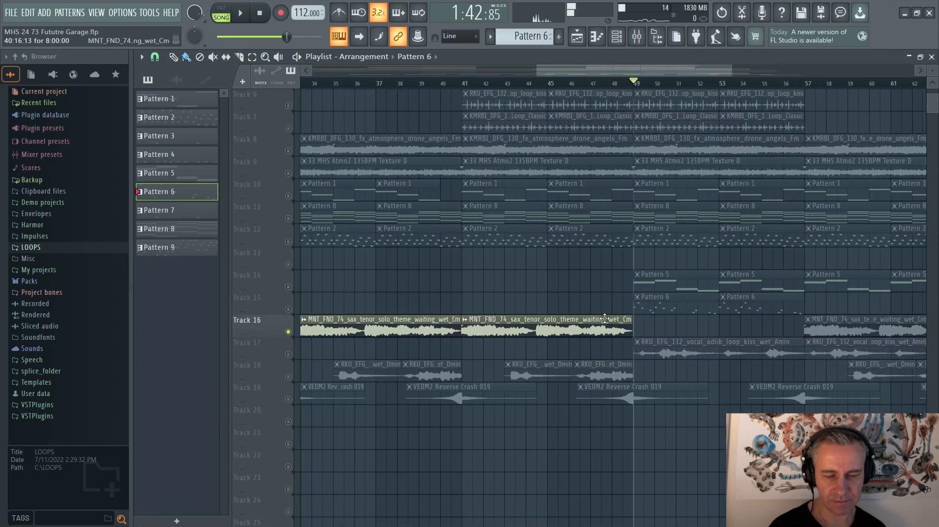
scroll(605, 316, "down", 3)
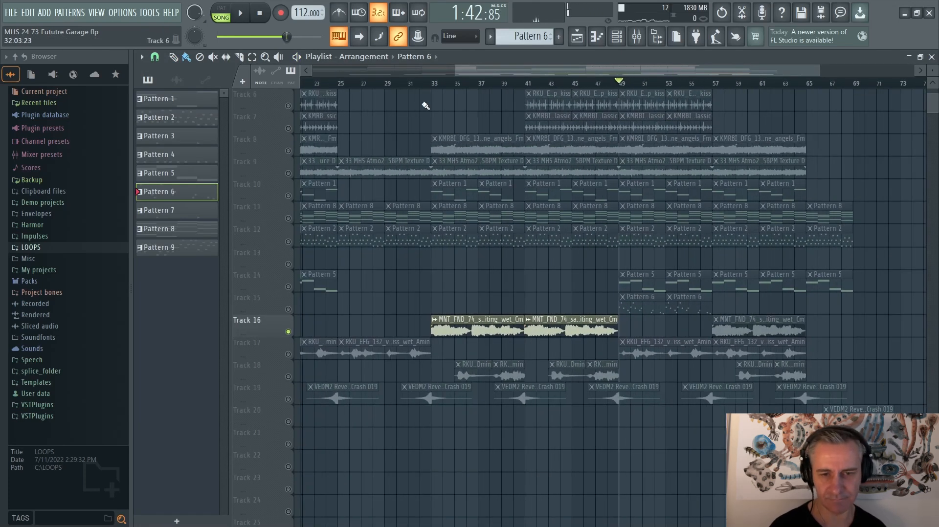
scroll(554, 273, "down", 2)
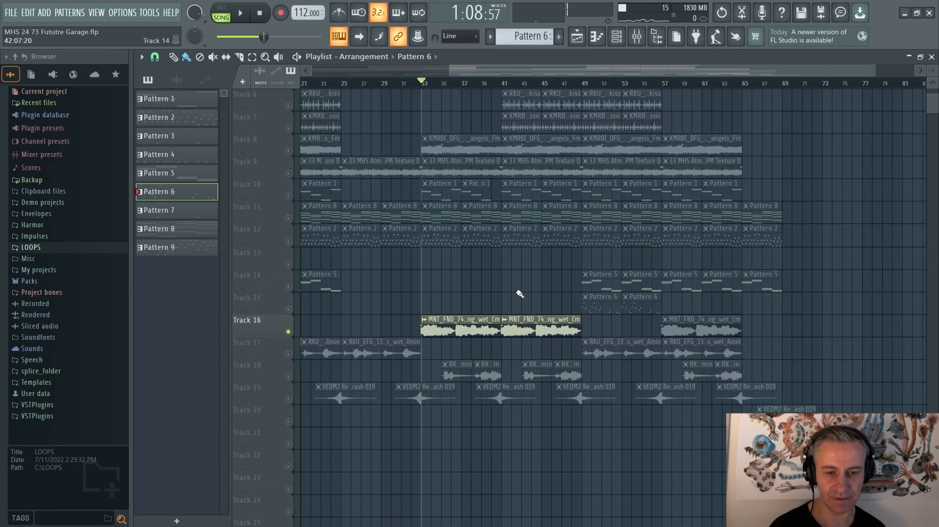
Step: Play the soloed tenor sax theme on Track 16 from bar 33, then stop playback
scroll(519, 315, "down", 3)
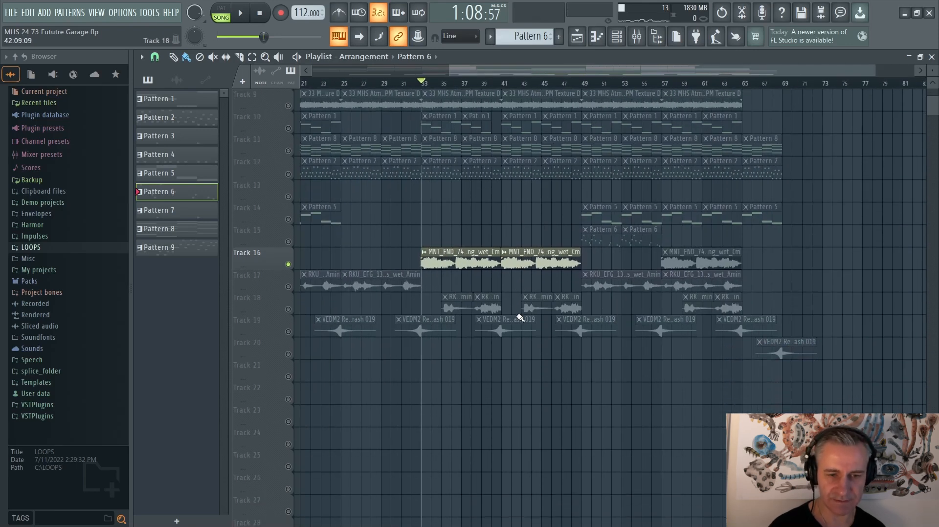
key("space")
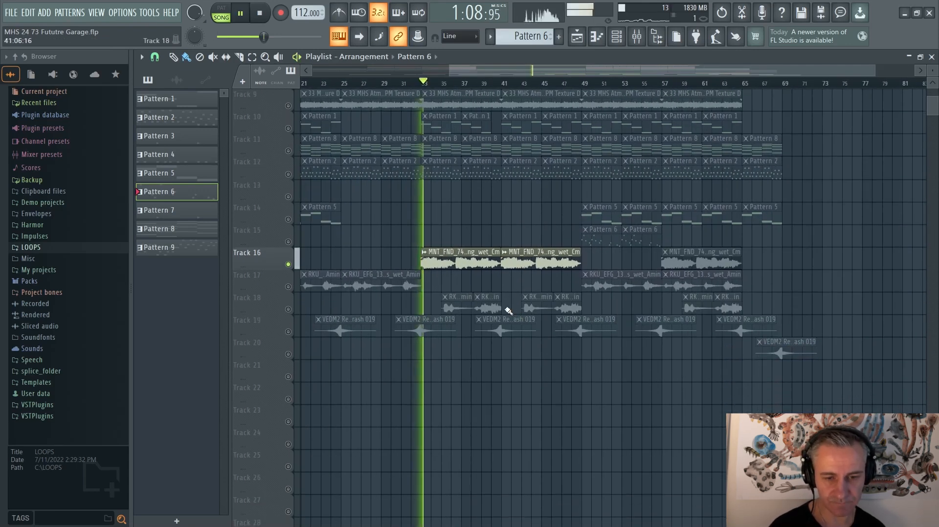
scroll(512, 308, "up", 4)
scroll(410, 279, "down", 1)
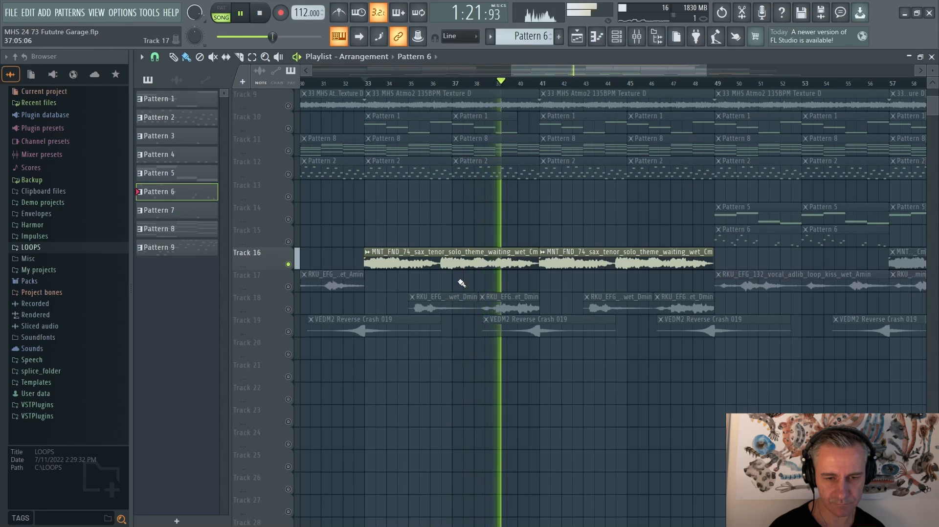
key("space")
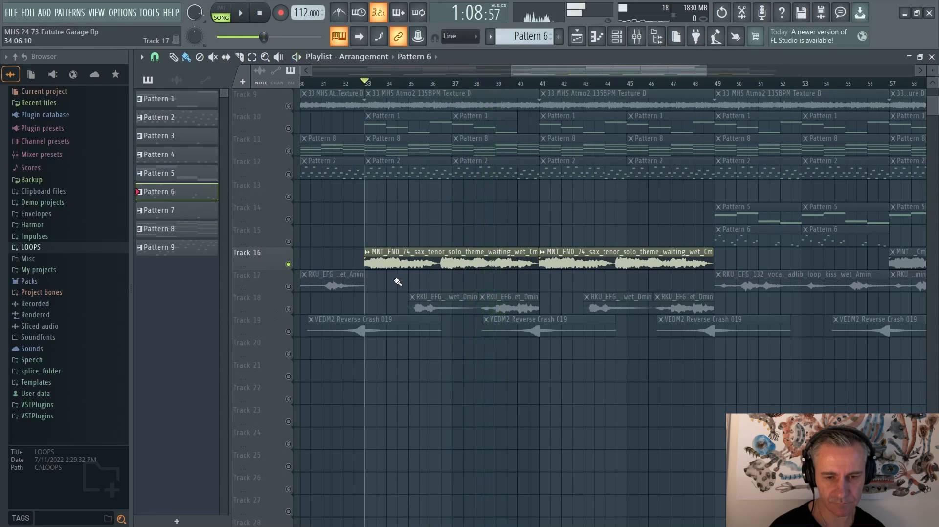
scroll(398, 282, "down", 3)
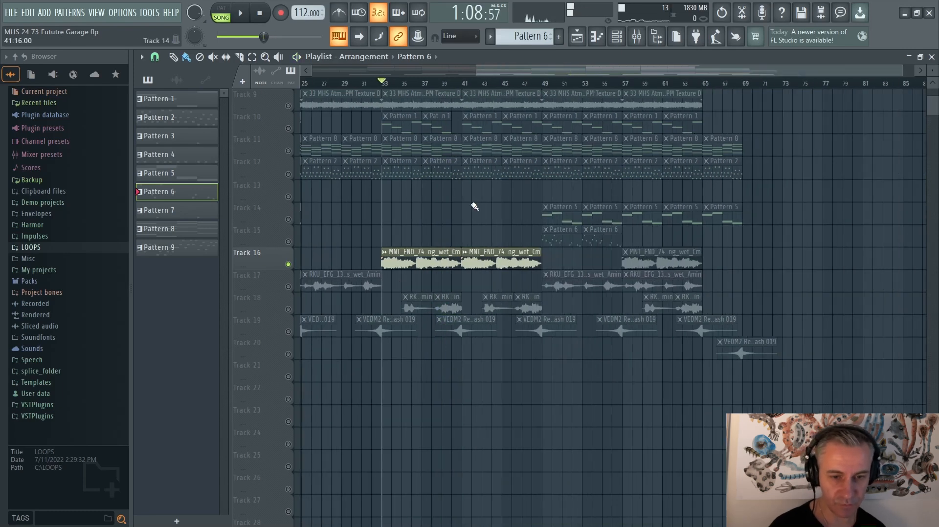
scroll(421, 264, "up", 3)
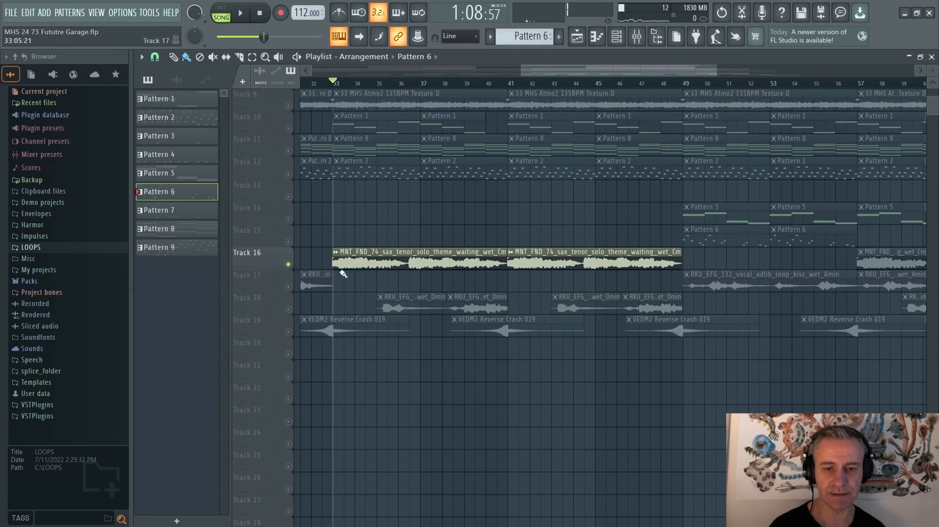
scroll(342, 272, "down", 2)
scroll(411, 240, "down", 2)
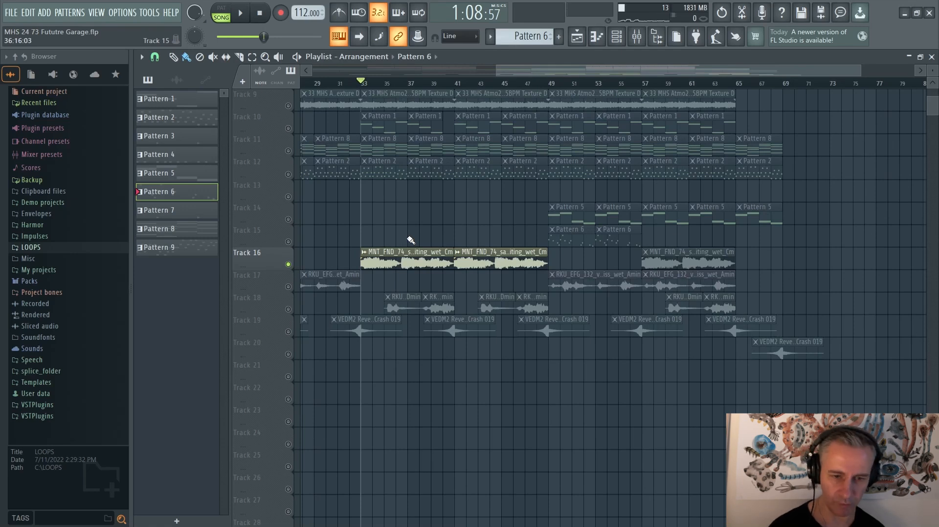
Step: Solo Track 17 and play its vocal adlib loop from bar 49, then stop playback
right_click(288, 287)
scroll(595, 245, "up", 4)
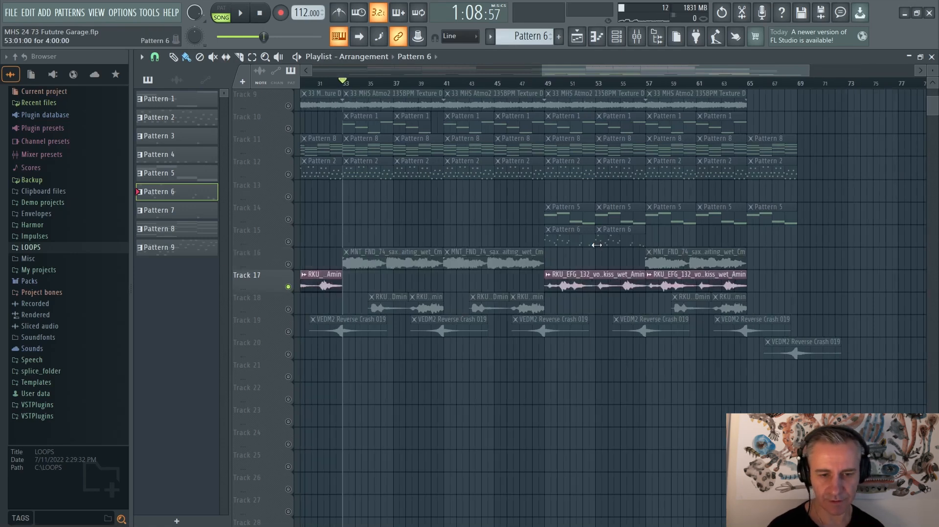
left_click(484, 84)
key("space")
scroll(584, 308, "up", 3)
scroll(403, 307, "down", 2)
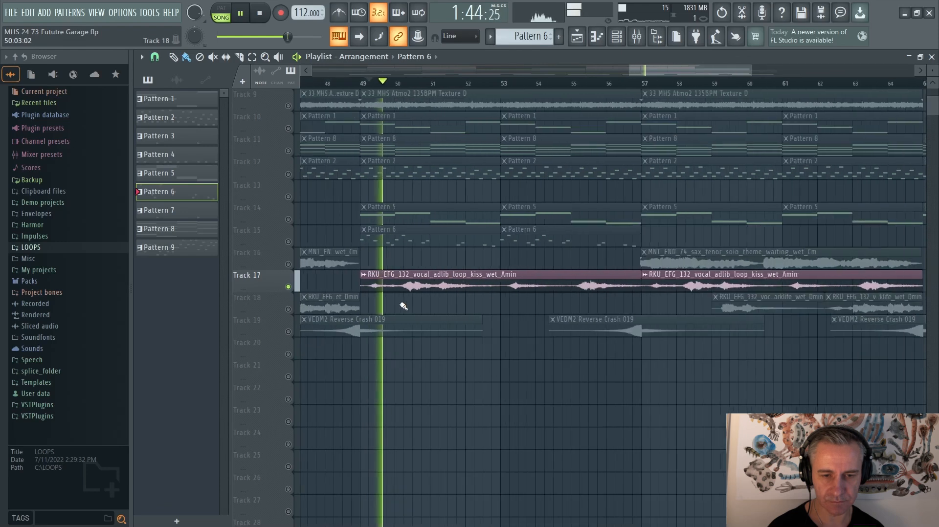
scroll(413, 304, "down", 2)
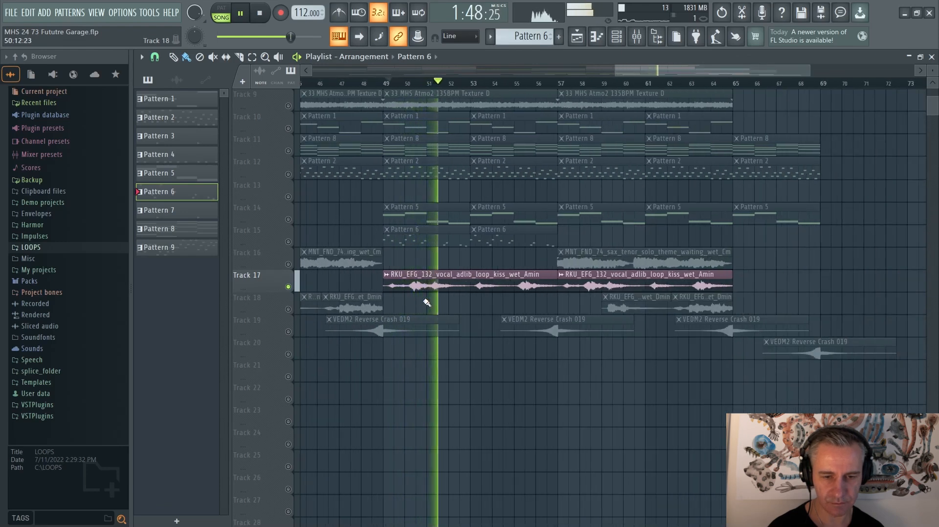
scroll(653, 300, "down", 3)
key("space")
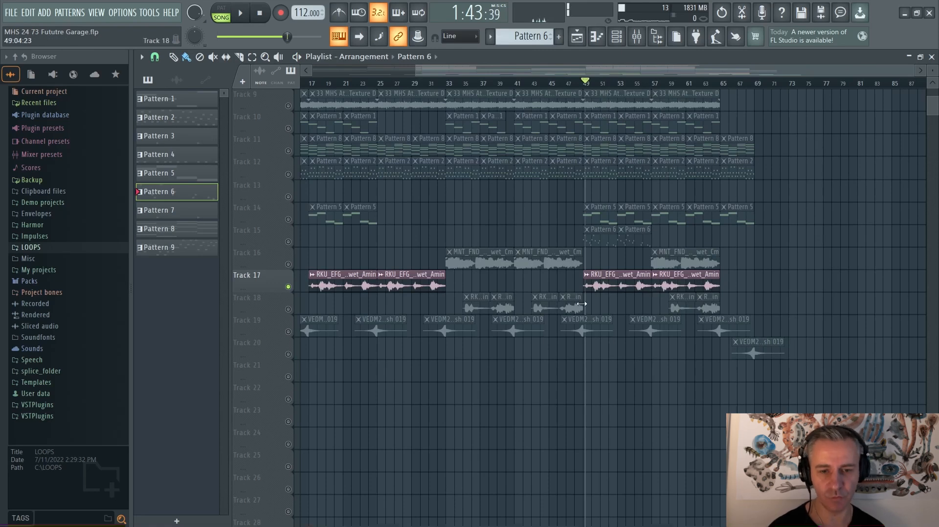
Step: Solo Track 18 and play its vocal clips from bar 35, then from about bar 38, and stop playback
right_click(290, 310)
scroll(499, 335, "up", 3)
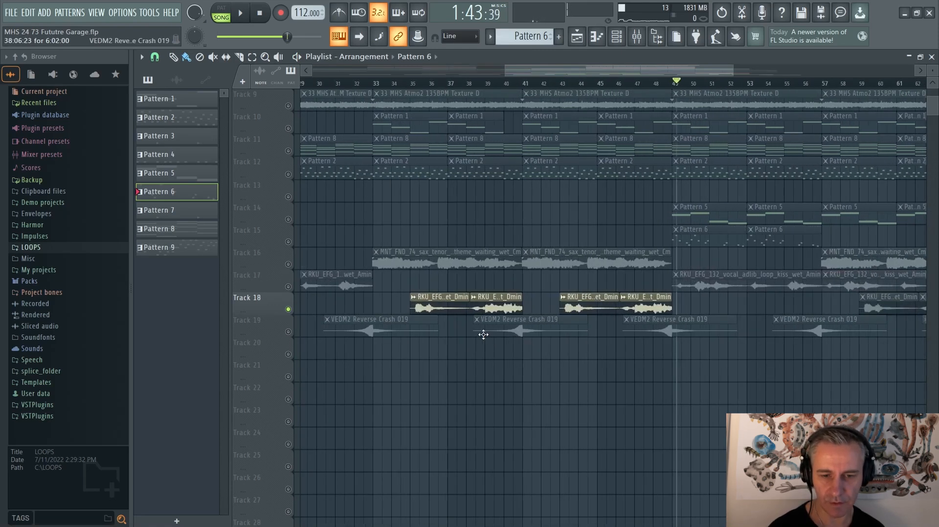
left_click(389, 83)
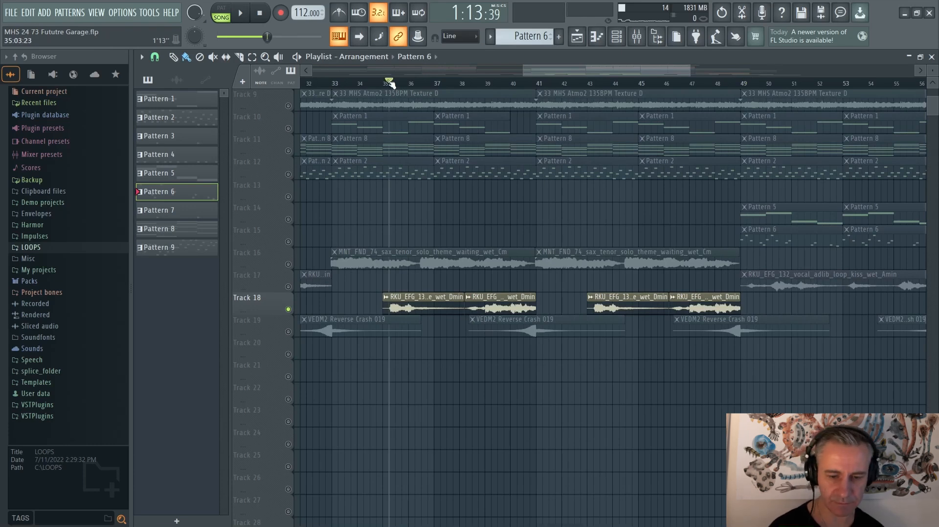
scroll(361, 306, "down", 3)
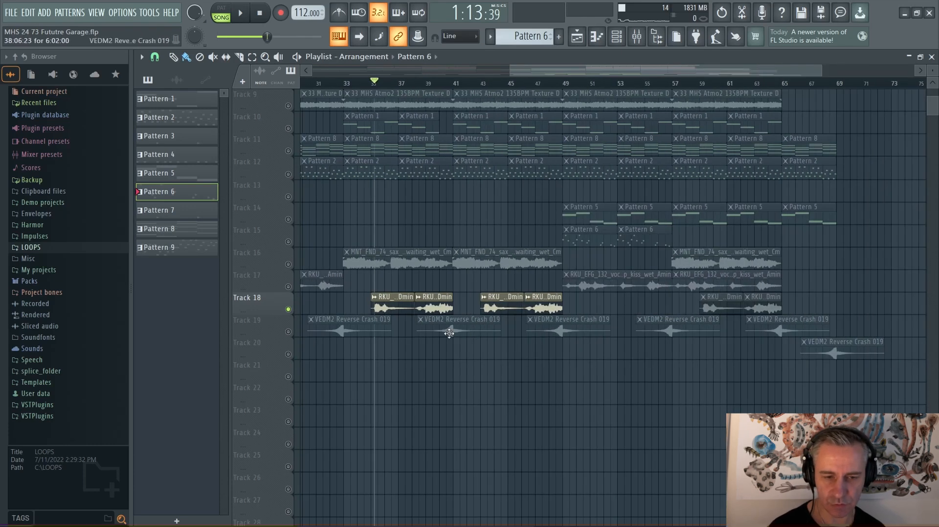
scroll(455, 372, "up", 3)
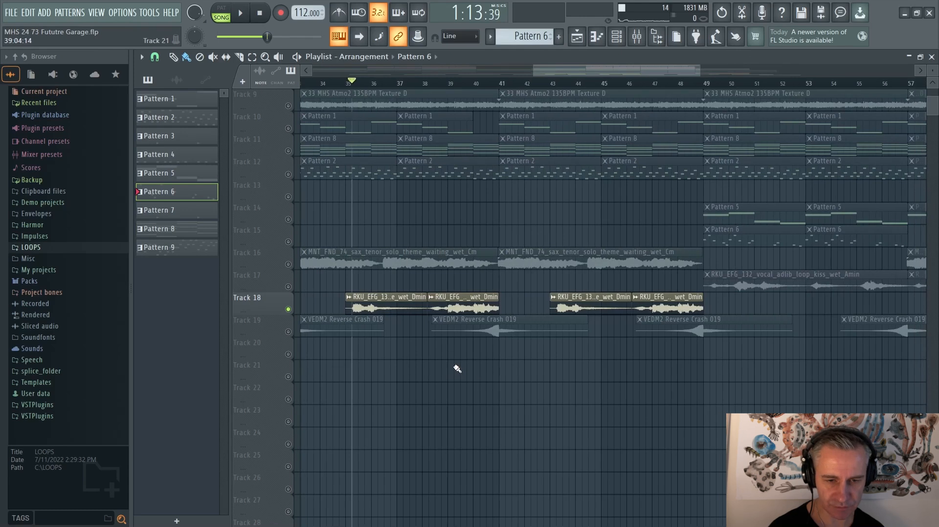
key("space")
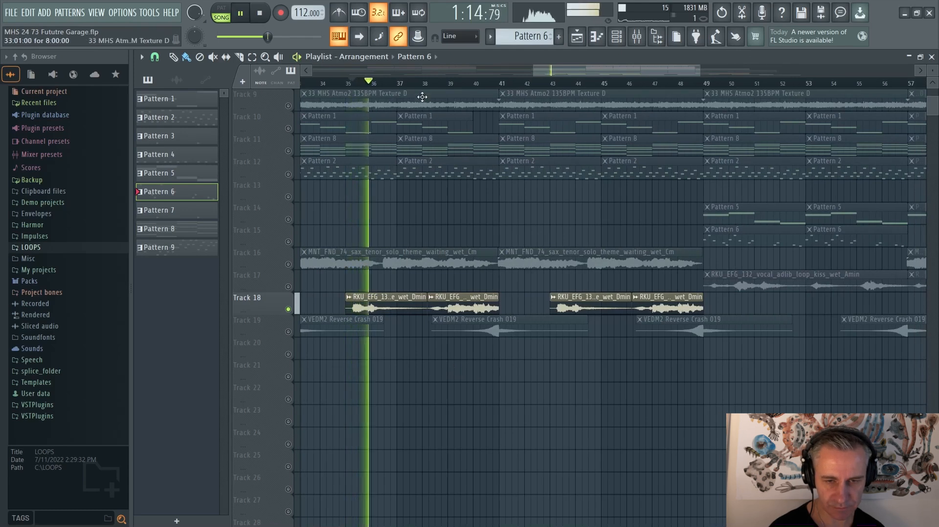
left_click(437, 84)
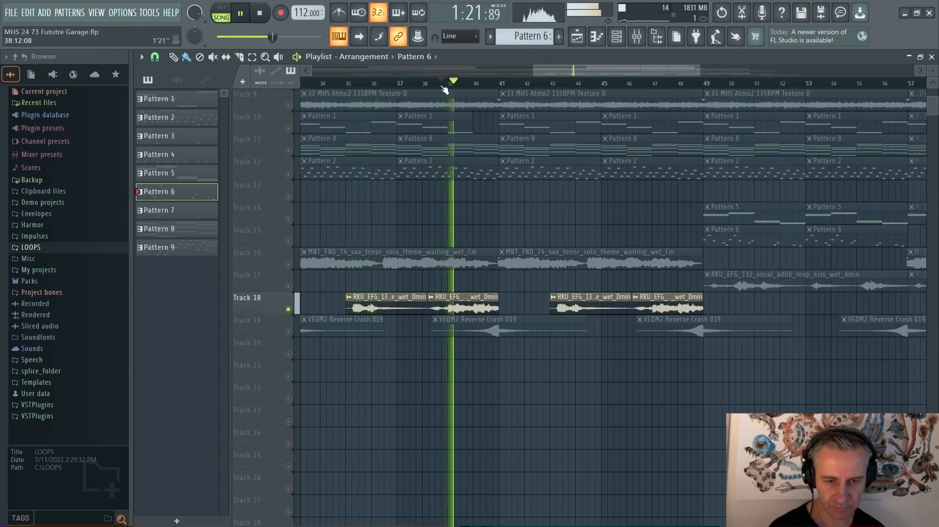
scroll(465, 264, "down", 2)
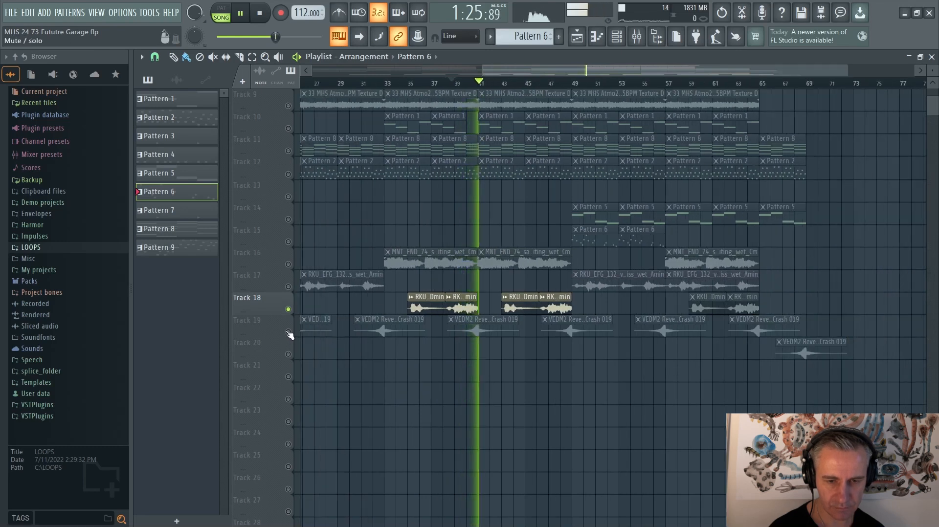
key("space")
Step: Solo Track 19 and play its VEDM2 Reverse Crash 019 effect from bar 40, then stop playback
scroll(462, 378, "up", 2)
left_click(481, 83)
key("space")
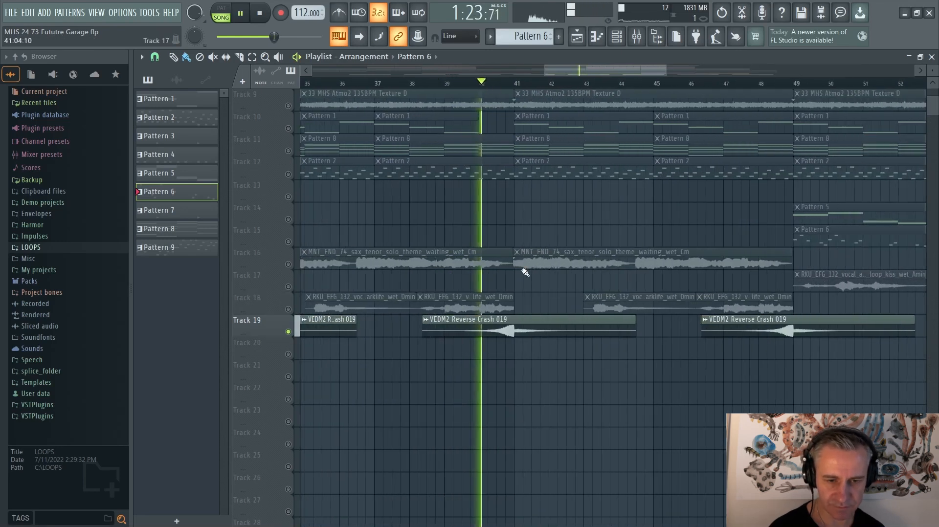
scroll(459, 365, "down", 2)
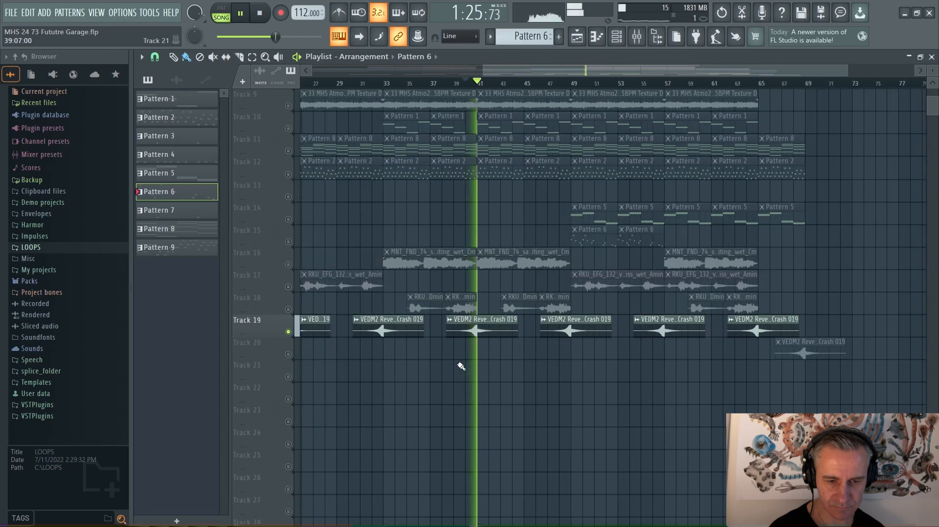
scroll(458, 364, "down", 2)
key("space")
Step: Turn off the solo so all tracks sound and return the playback position to the song's start
scroll(842, 313, "up", 5)
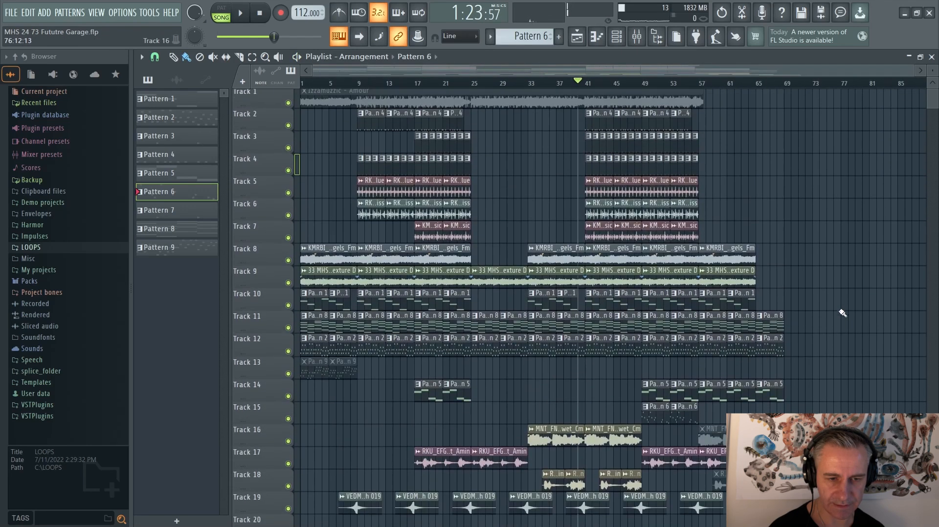
left_click(261, 14)
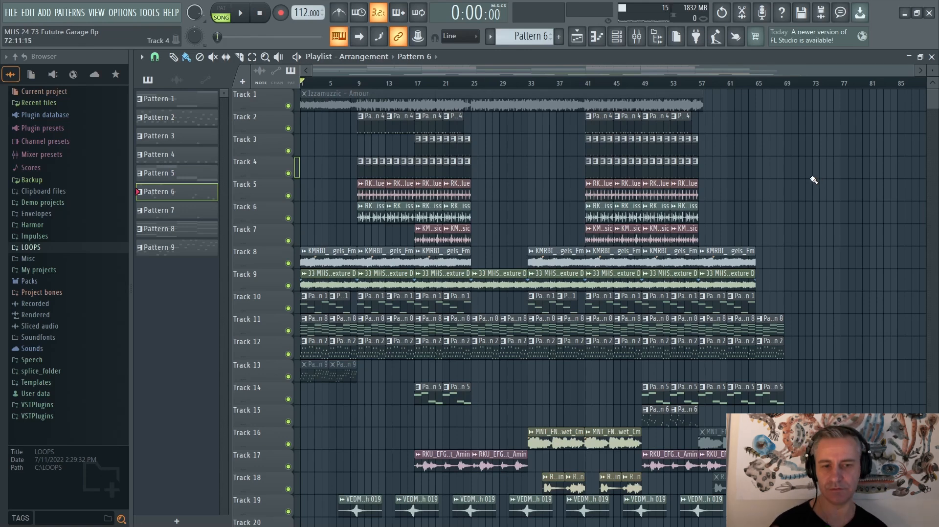
scroll(837, 224, "up", 3)
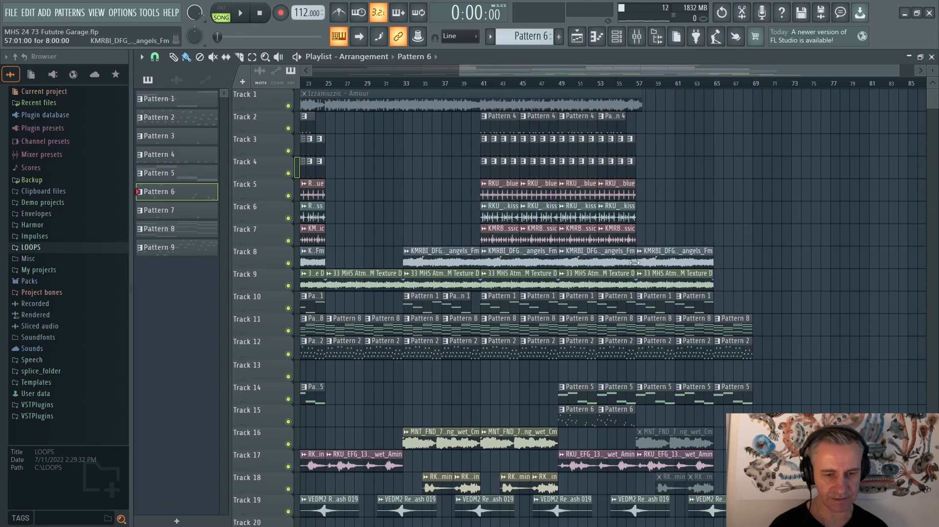
scroll(505, 321, "down", 5)
scroll(508, 318, "down", 2)
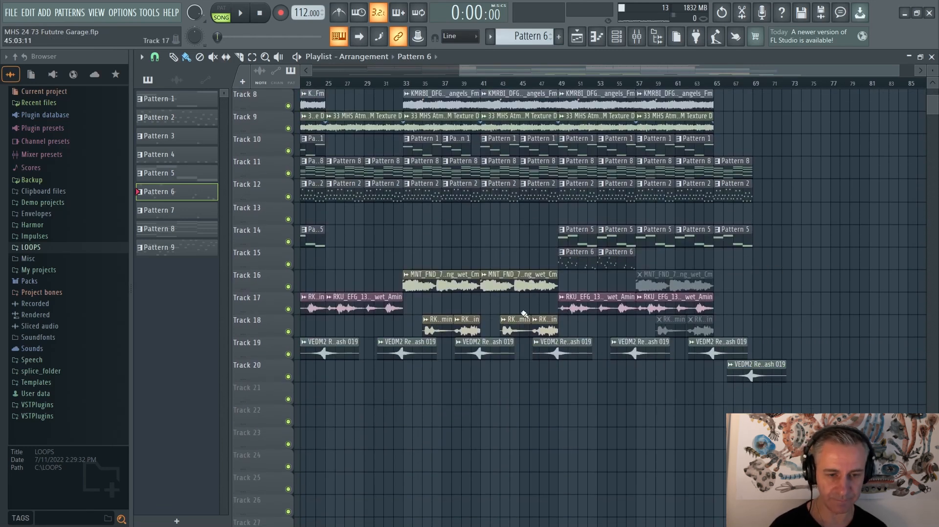
scroll(524, 313, "down", 3)
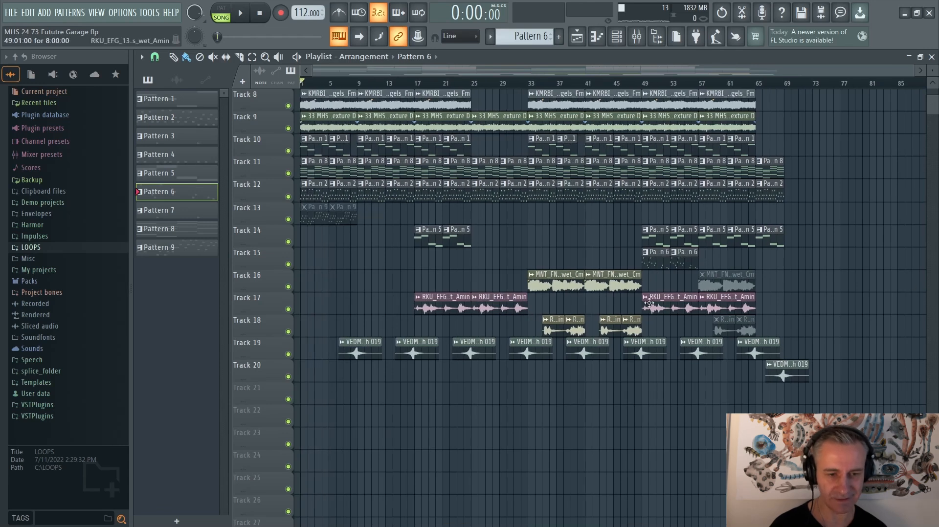
scroll(853, 302, "up", 7)
Step: Restore the playlist to a smaller window beside the channel rack and briefly play Pattern 1 in pattern mode
double_click(785, 57)
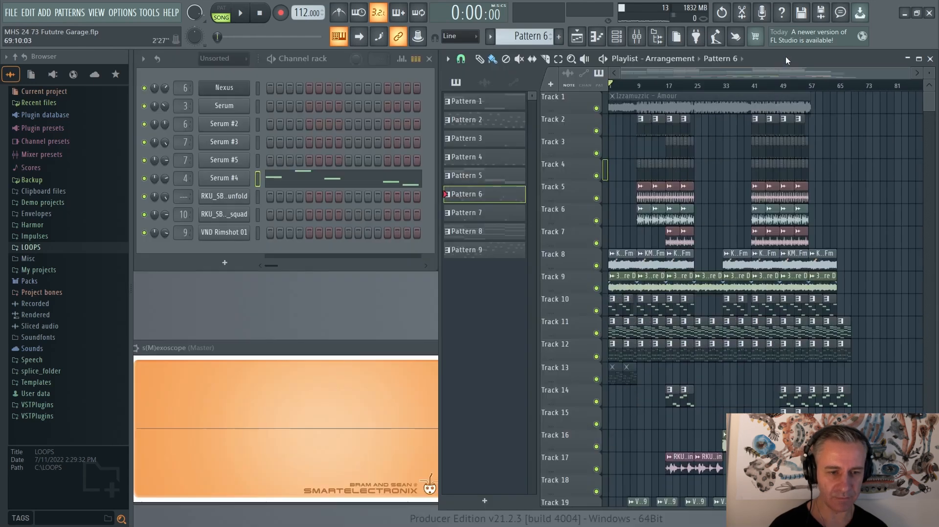
scroll(690, 307, "up", 5)
scroll(690, 307, "down", 3)
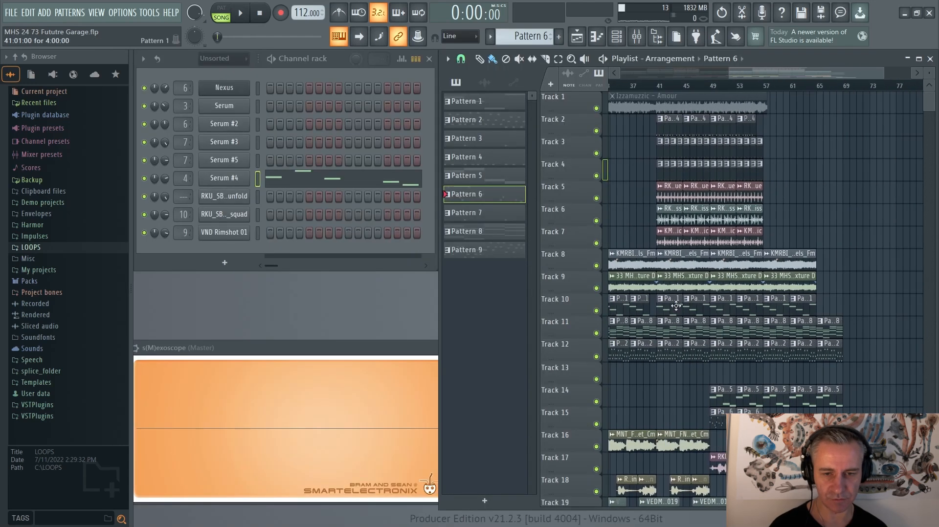
left_click(690, 308)
left_click(221, 18)
key("space")
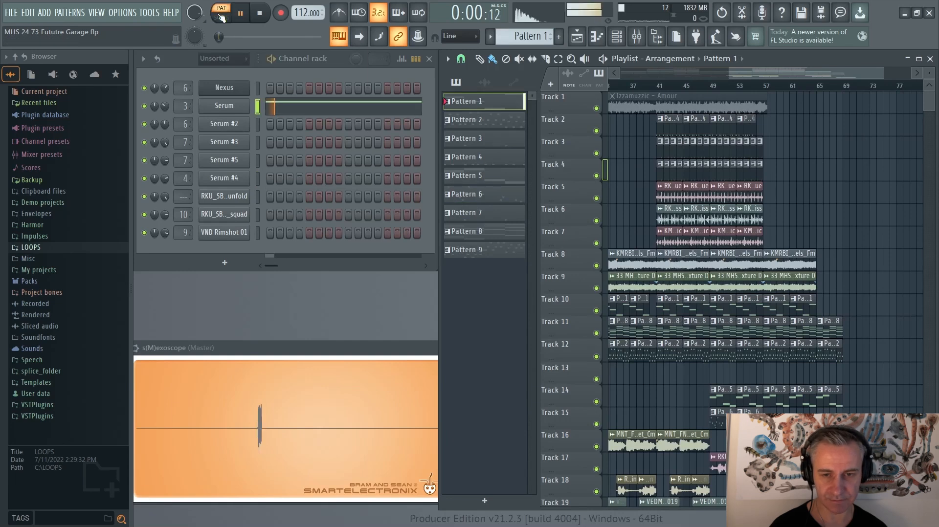
key("space")
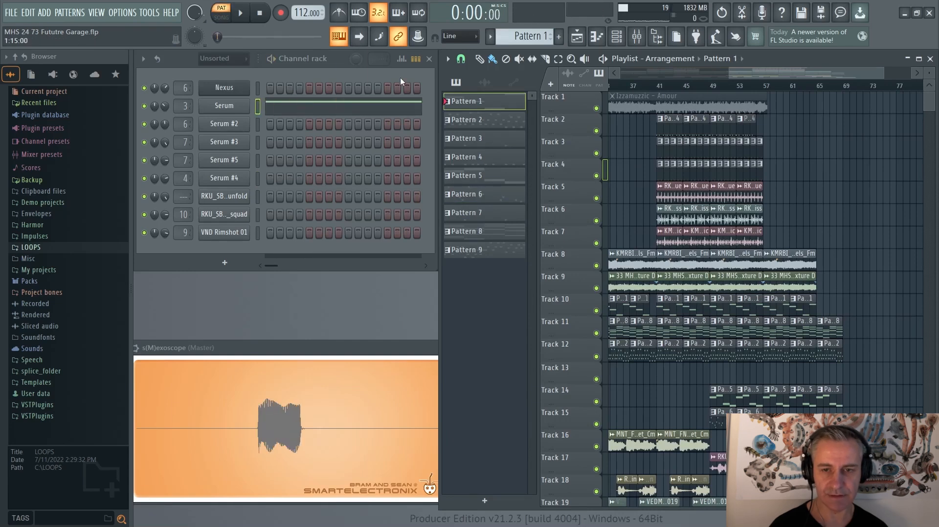
Step: Switch playback back to song mode and maximize the playlist window
key("l")
scroll(798, 201, "down", 3)
scroll(798, 202, "up", 1)
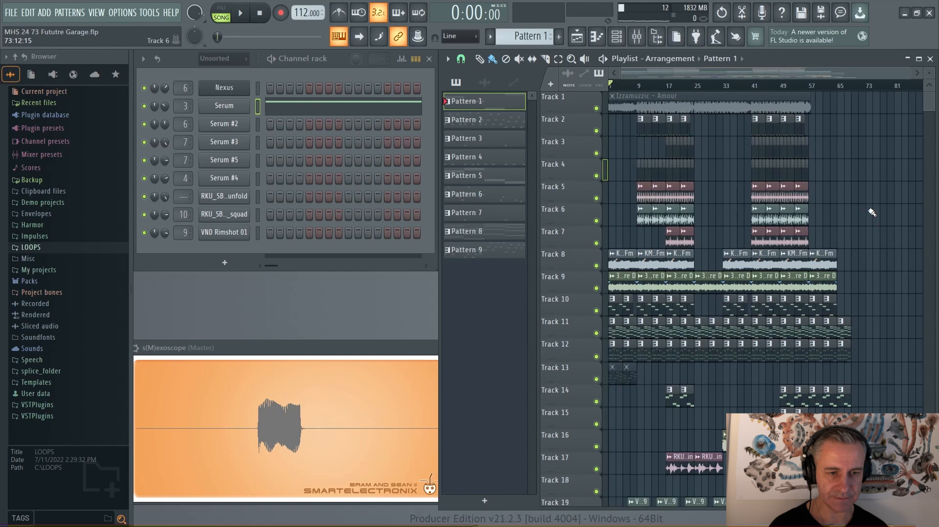
scroll(877, 202, "down", 1)
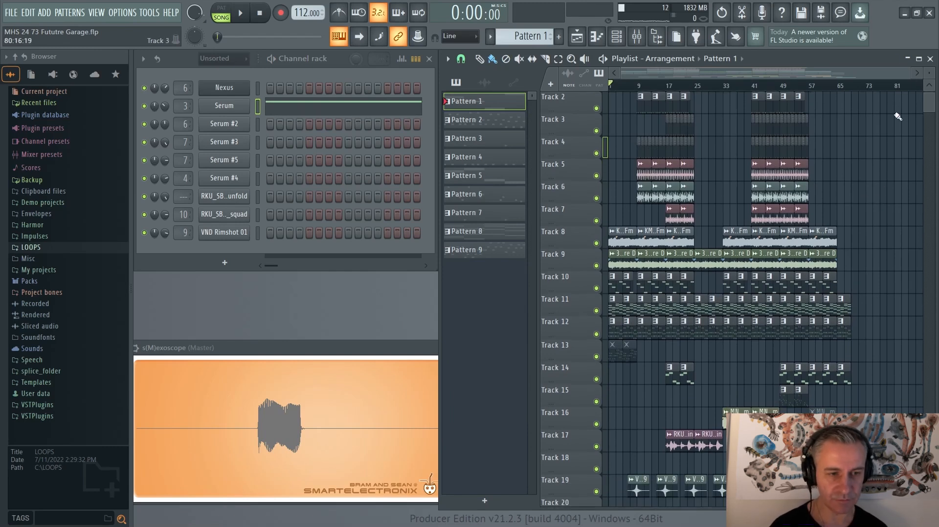
key("Return")
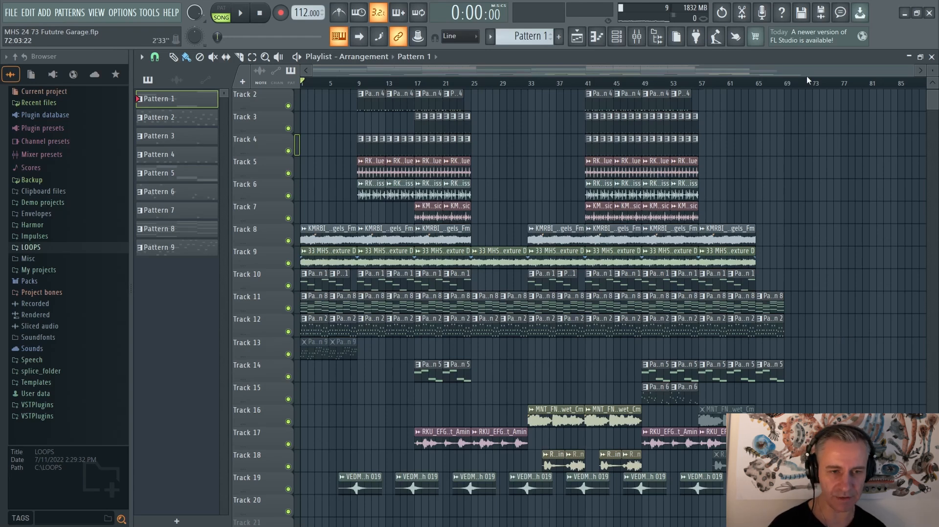
double_click(810, 59)
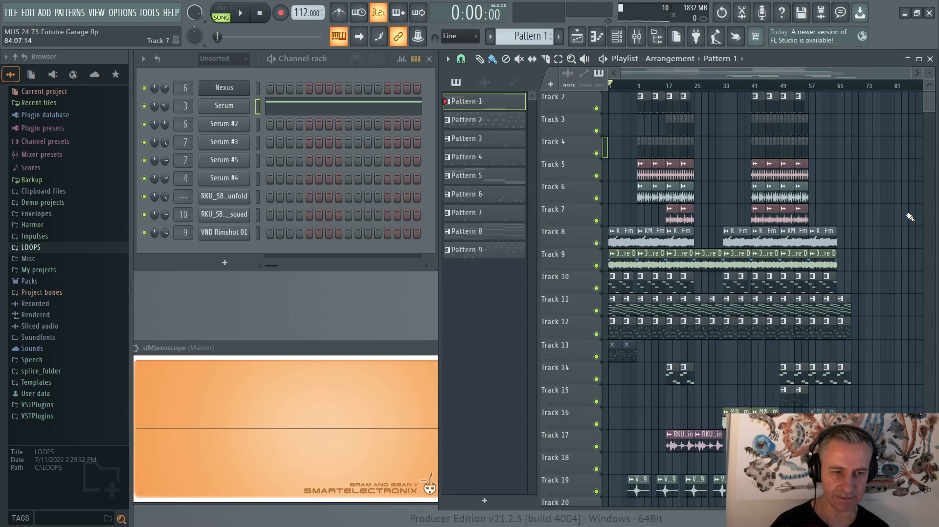
scroll(749, 249, "up", 3)
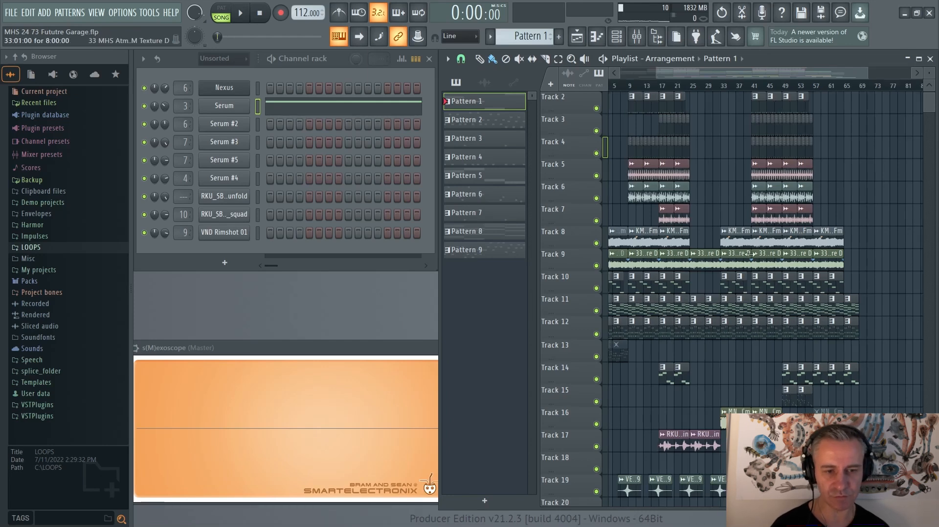
scroll(697, 254, "down", 3)
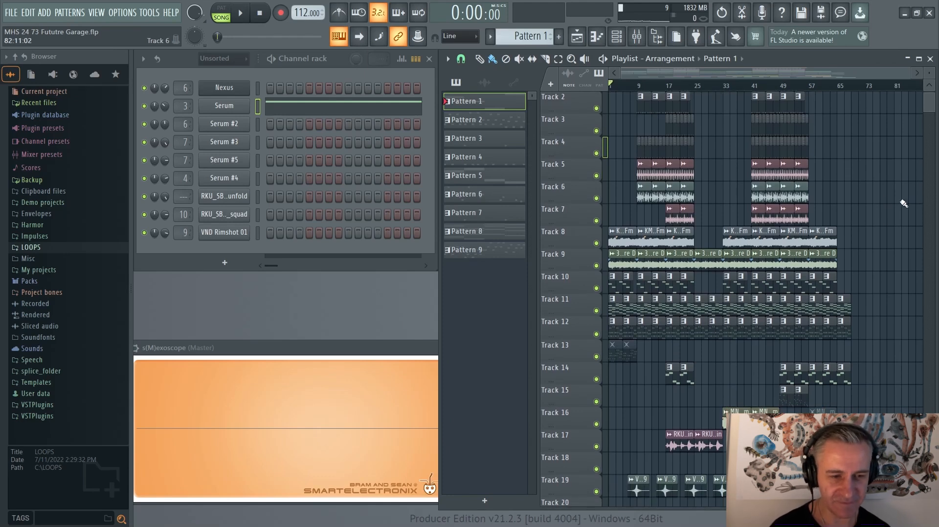
left_click(918, 58)
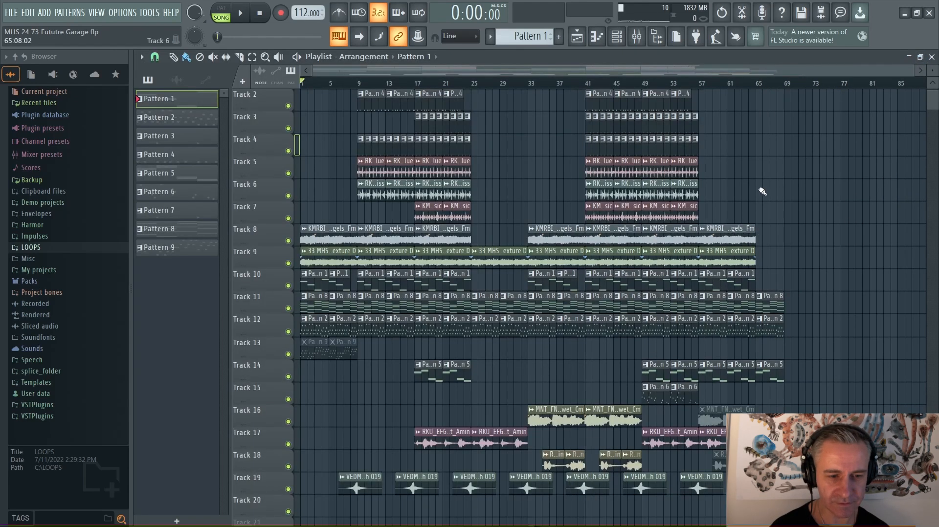